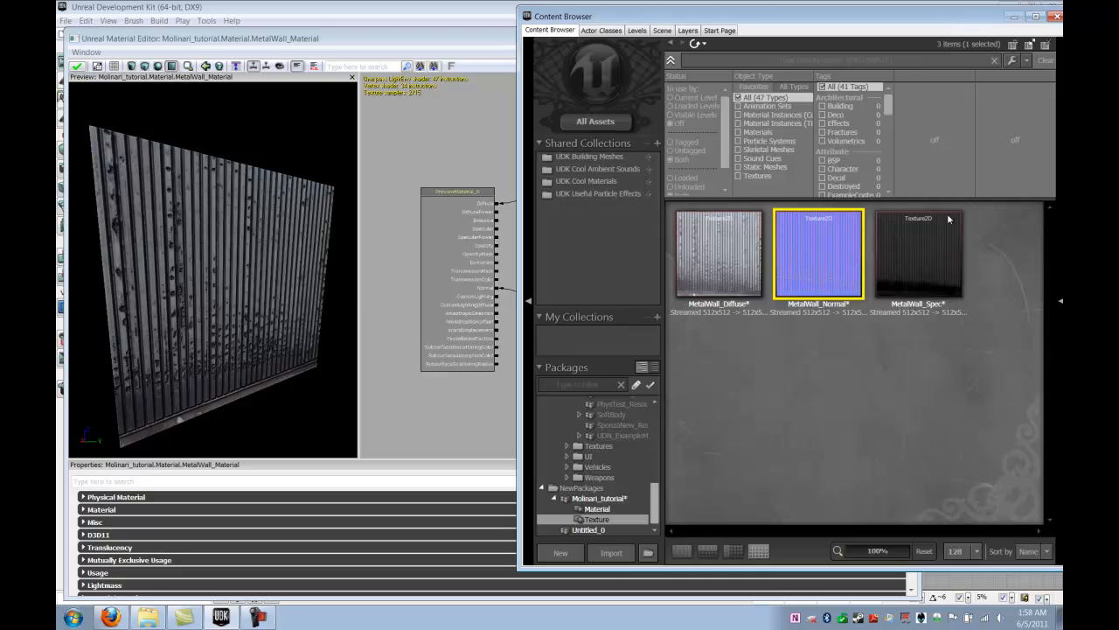
Add the MetalWall_Spec texture to the material graph between the diffuse and normal samples and connect it to the Specular input
left_click_drag(816, 21, 878, 26)
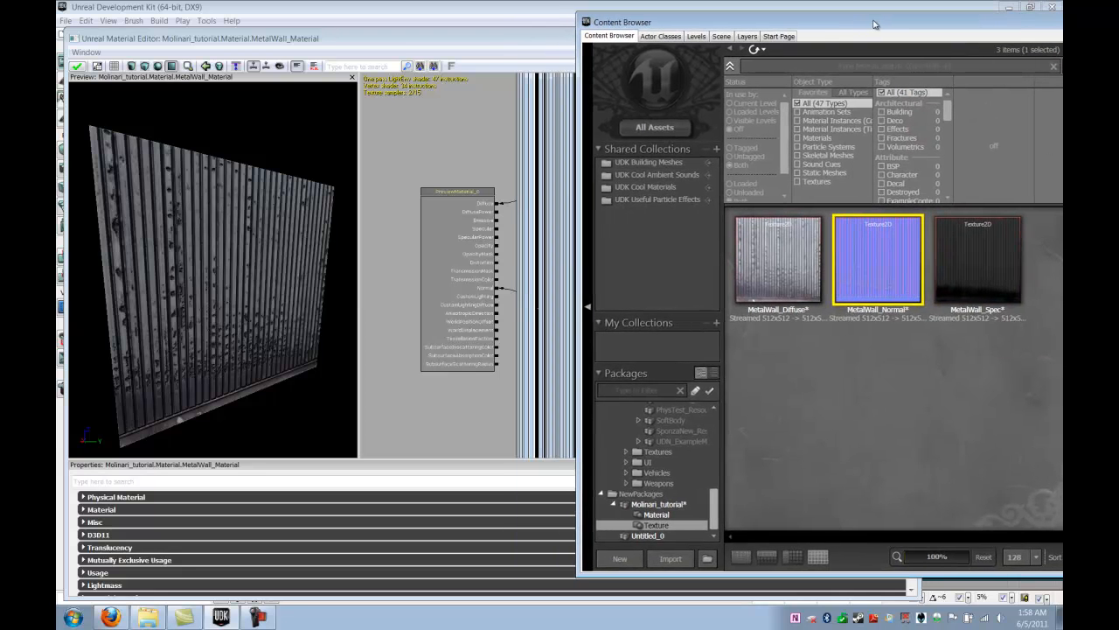
left_click(954, 256)
left_click_drag(954, 256, 548, 247)
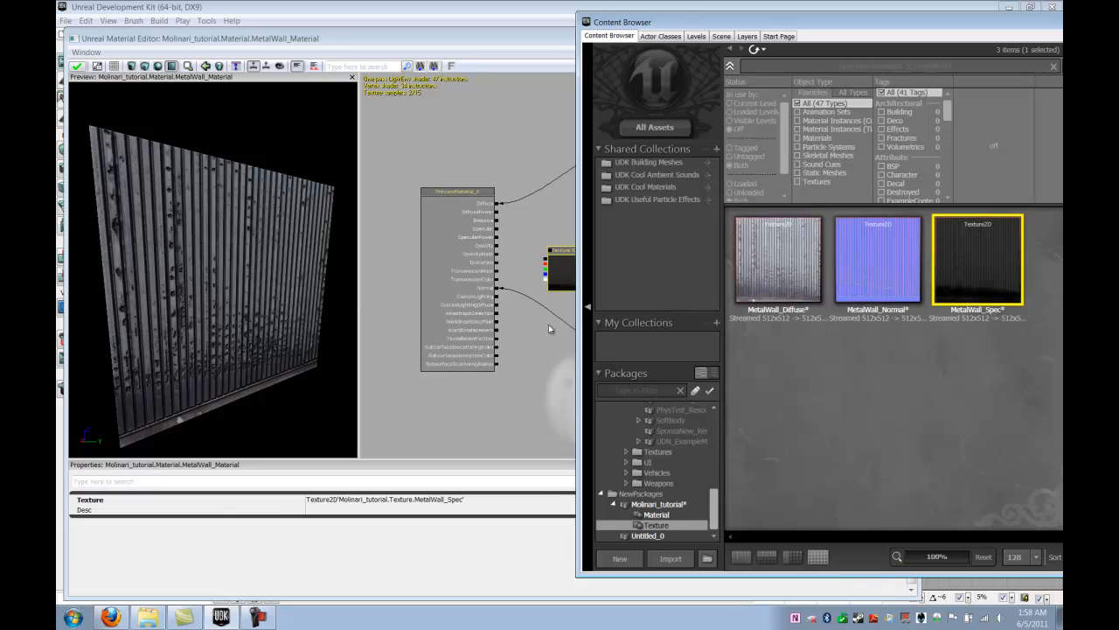
left_click(547, 59)
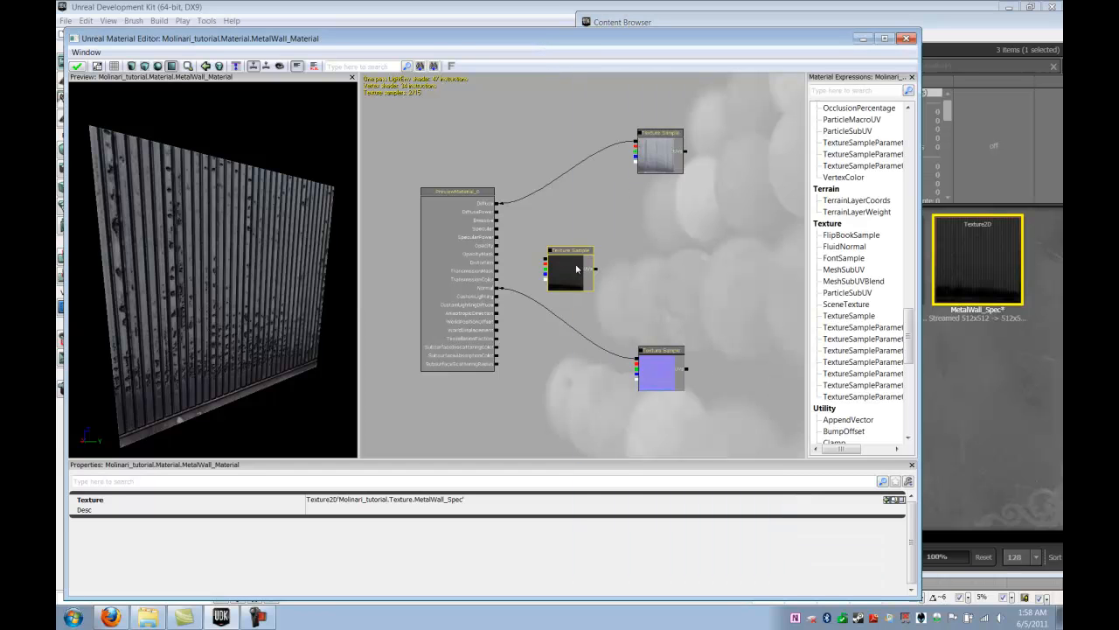
left_click_drag(572, 272, 656, 256)
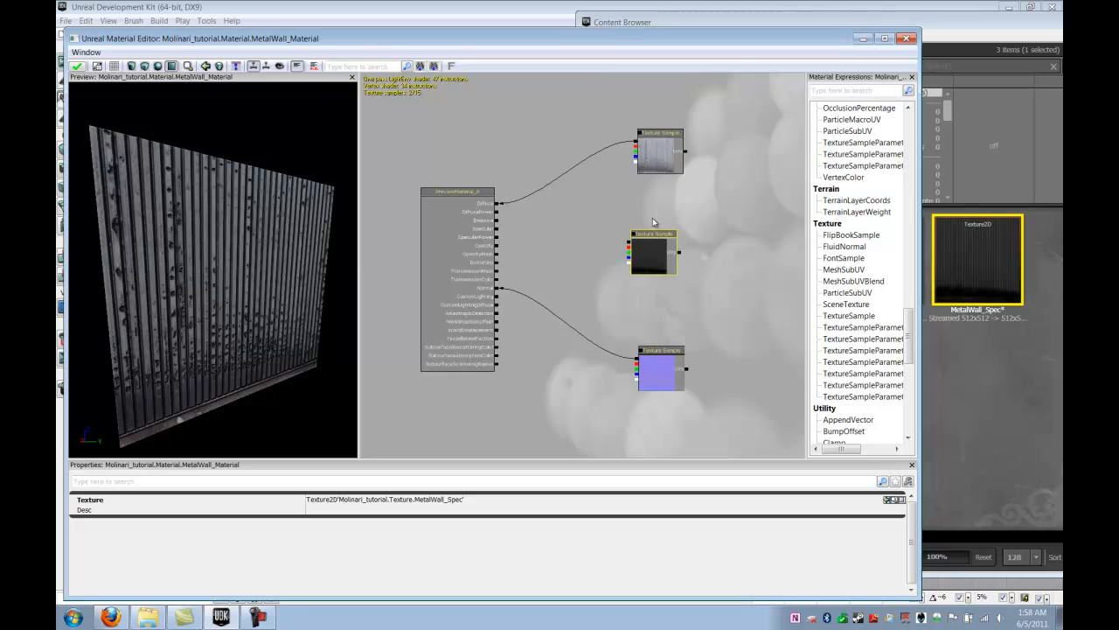
left_click(628, 247)
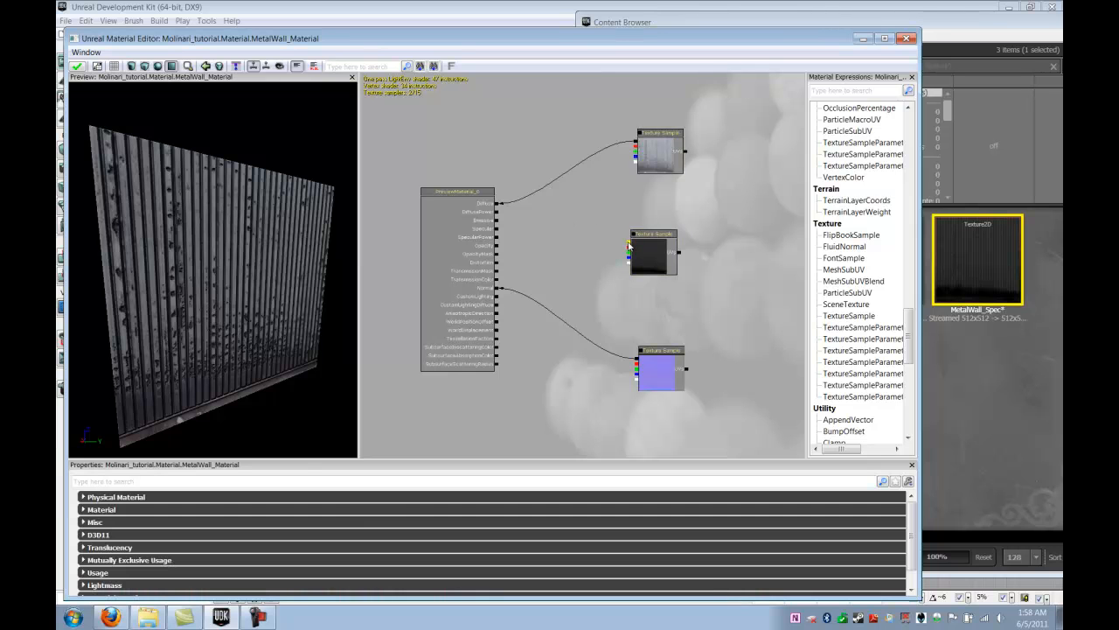
left_click_drag(560, 227, 497, 229)
Examine the specular shine on the preview plane under different light directions and viewing angles
left_click_drag(260, 272, 244, 253)
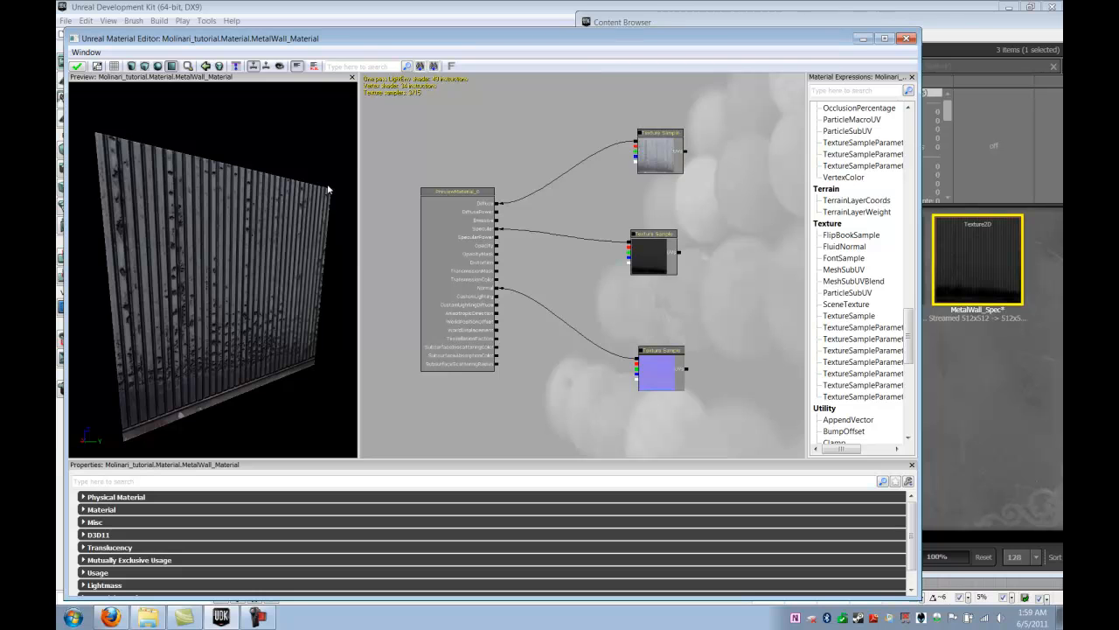
left_click_drag(316, 194, 216, 316)
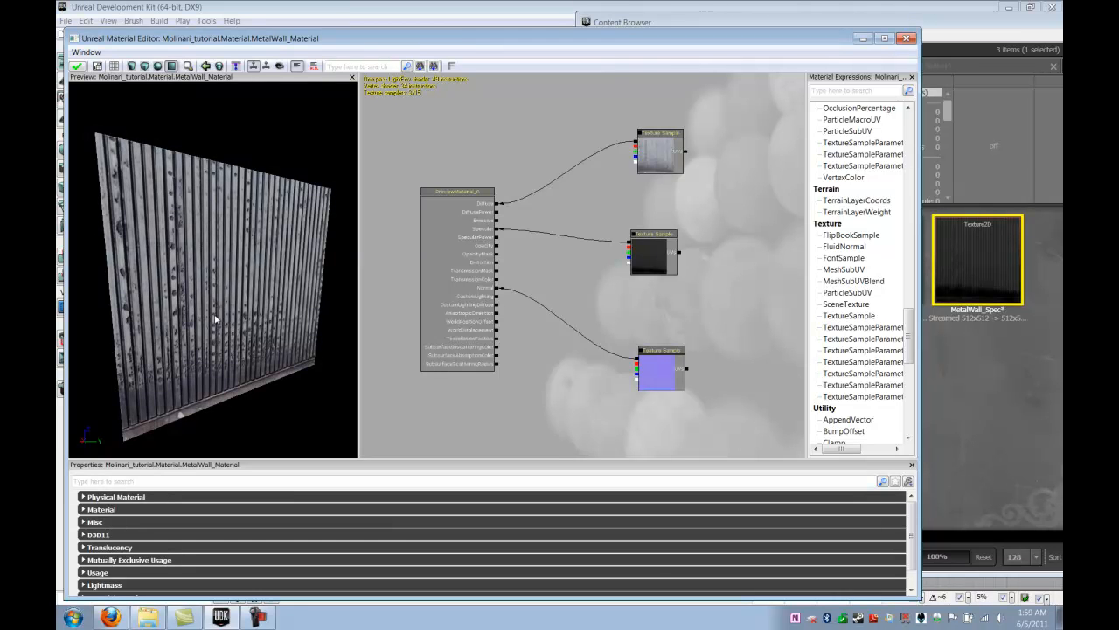
left_click_drag(204, 375, 240, 395)
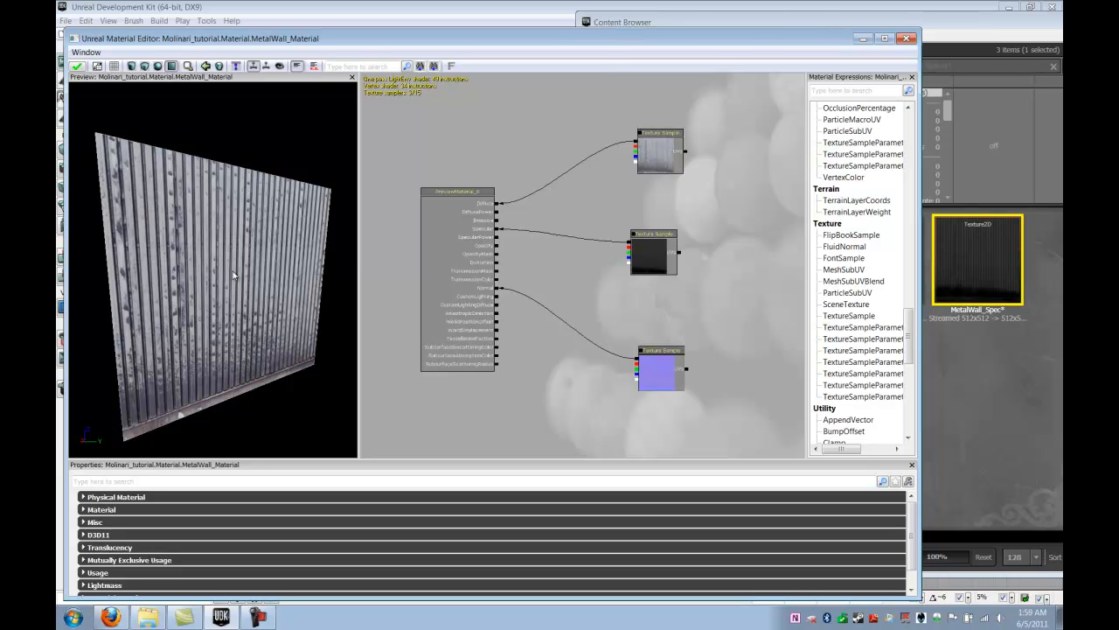
mouse_move(223, 284)
left_mouse_down()
mouse_move(359, 283)
mouse_move(91, 275)
mouse_move(99, 303)
mouse_move(227, 285)
left_mouse_up()
mouse_move(273, 246)
right_mouse_down()
mouse_move(264, 272)
mouse_move(263, 218)
mouse_move(258, 234)
right_mouse_up()
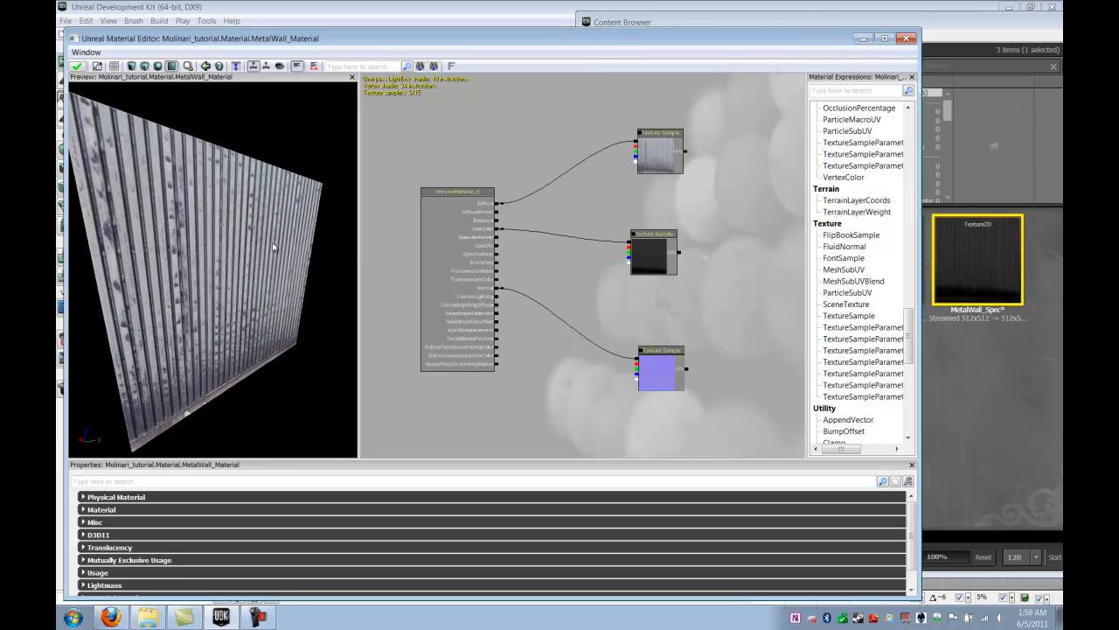
left_click_drag(218, 244, 223, 281)
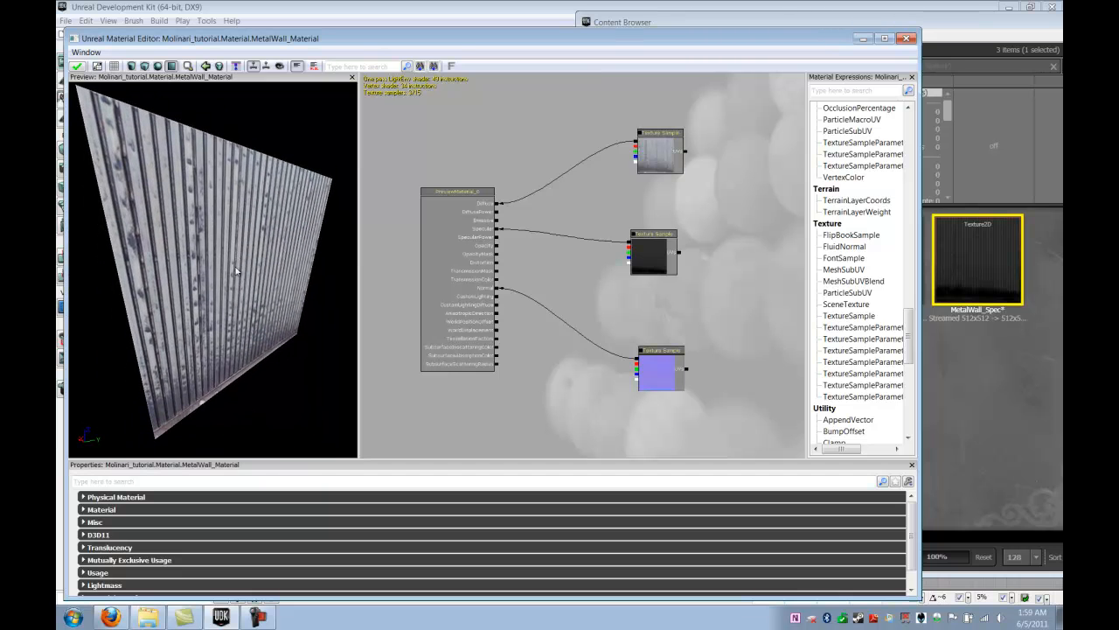
Preview the material on the sphere, cube and cylinder shapes, and return the preview to the plane
left_click(158, 67)
left_click_drag(271, 236, 209, 217)
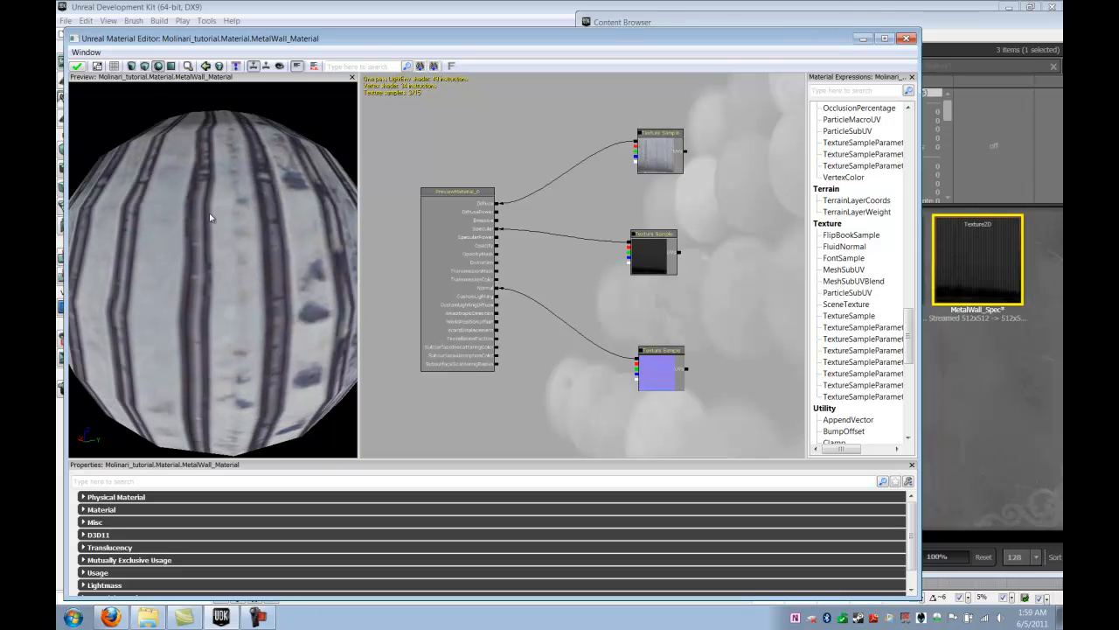
right_click_drag(269, 234, 222, 315)
left_click_drag(231, 216, 219, 152)
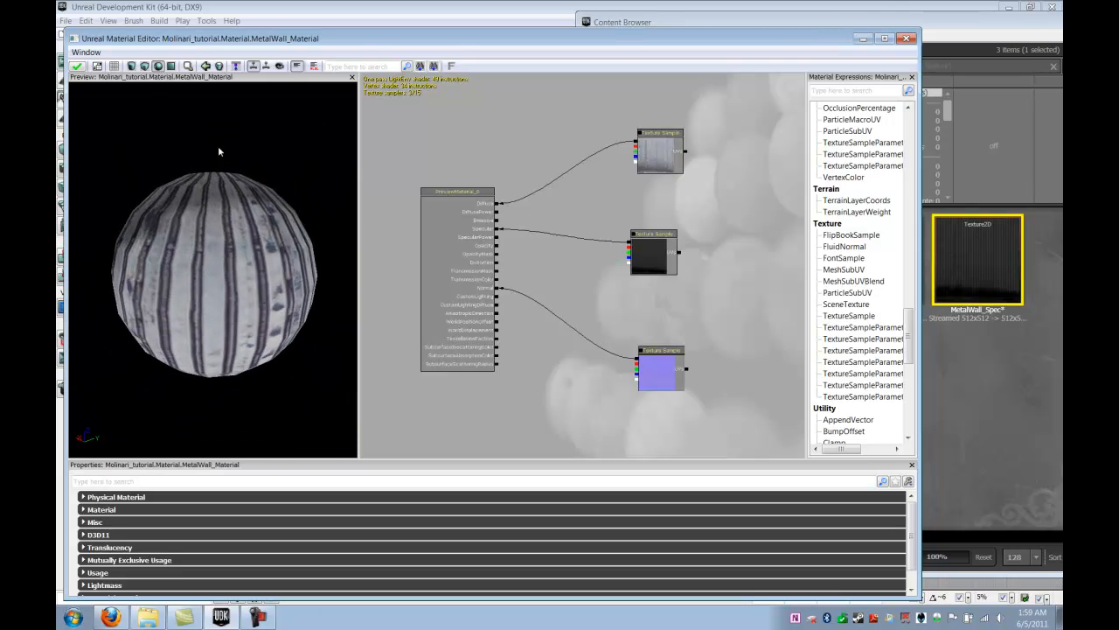
left_click(145, 66)
left_click(132, 66)
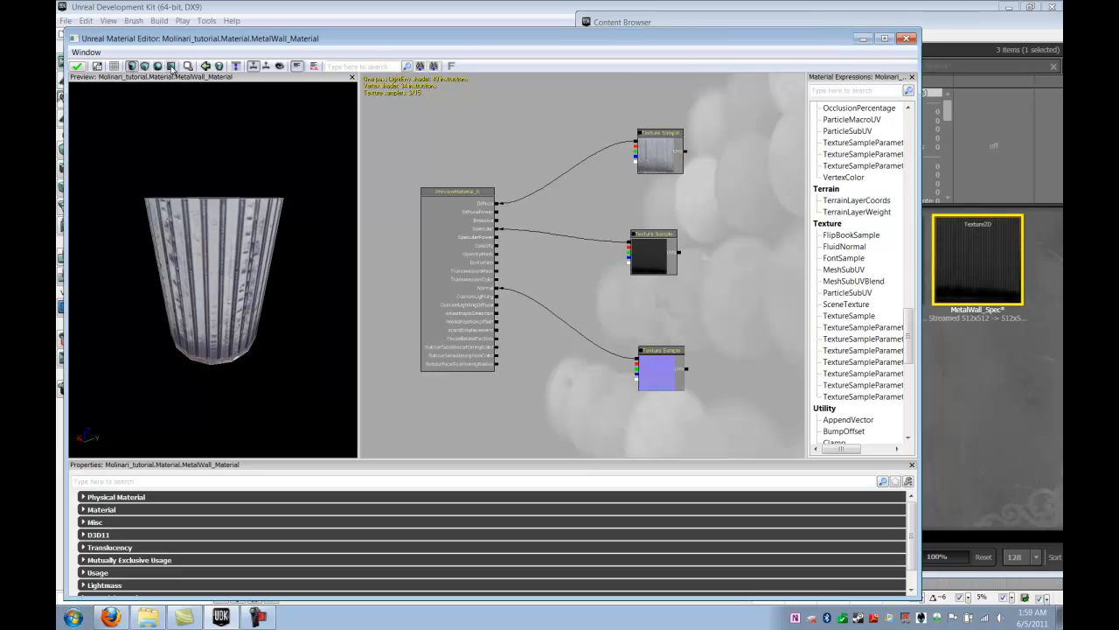
left_click(171, 67)
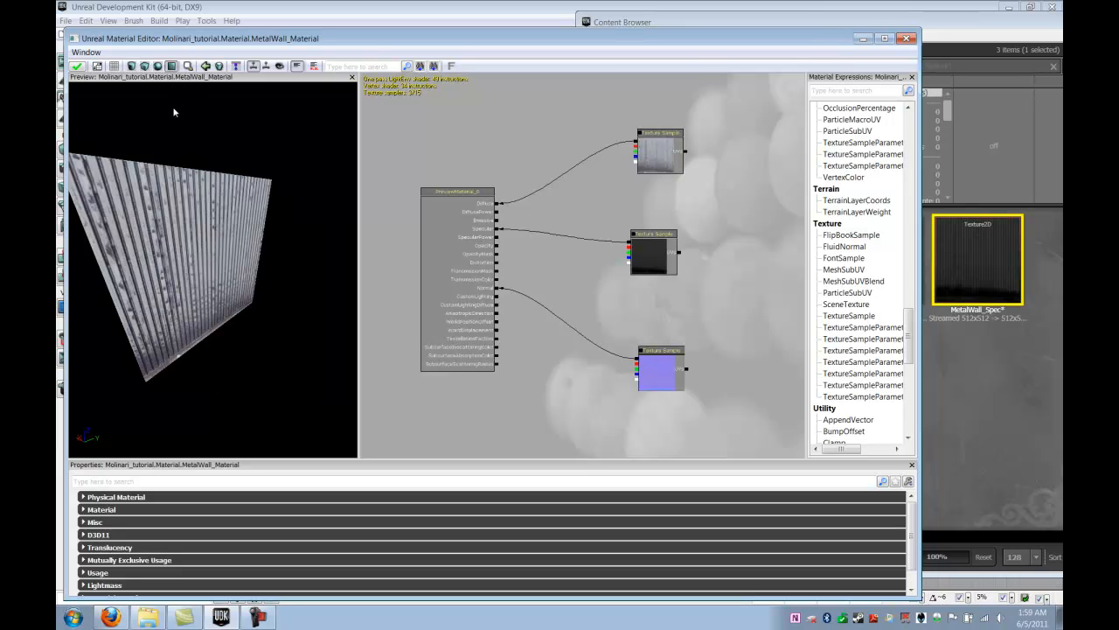
Inspect the metal wall's ribs and specular response on the preview plane from close up and farther away
mouse_move(215, 246)
left_mouse_down()
mouse_move(193, 232)
mouse_move(206, 270)
mouse_move(162, 274)
mouse_move(209, 266)
left_mouse_up()
right_click_drag(208, 265, 206, 260)
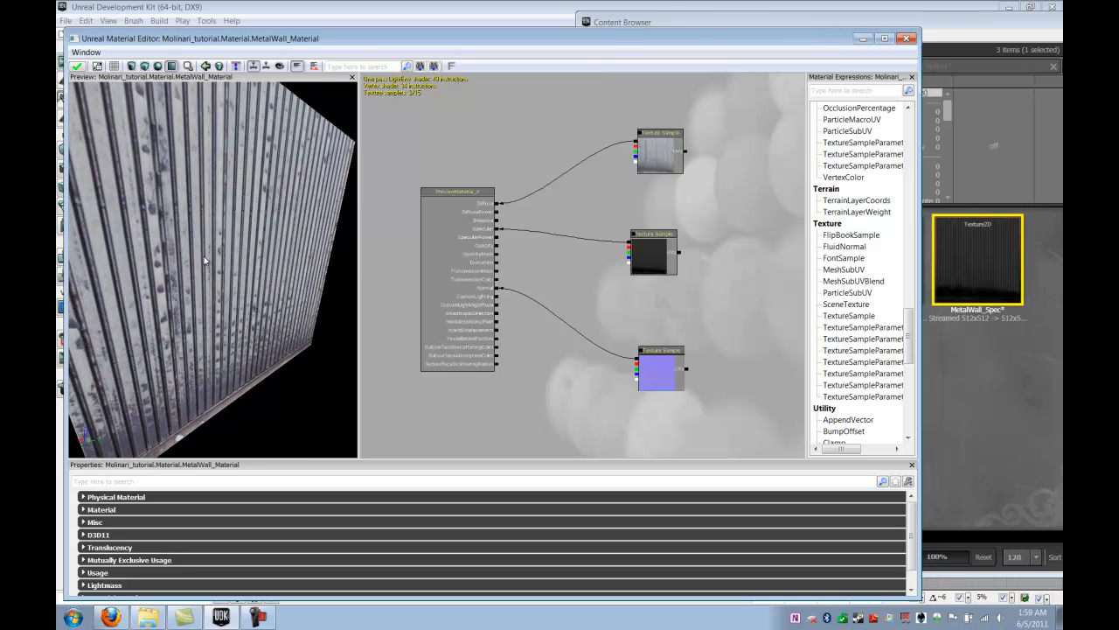
mouse_move(206, 247)
left_mouse_down()
mouse_move(194, 248)
mouse_move(206, 251)
left_mouse_up()
right_click_drag(206, 250, 209, 278)
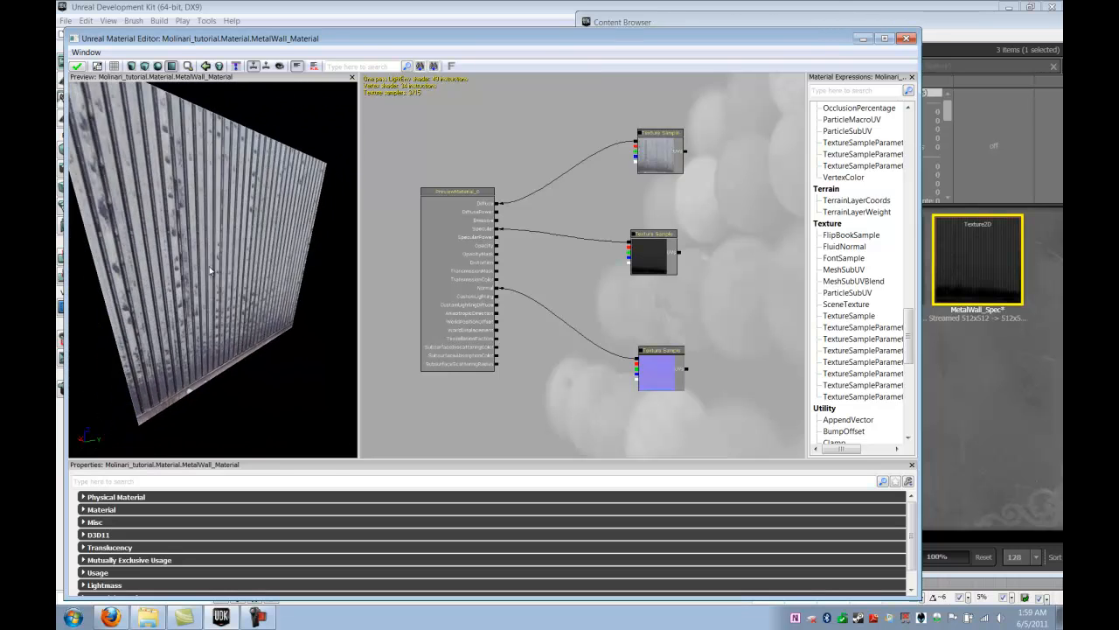
left_click_drag(203, 234, 205, 244)
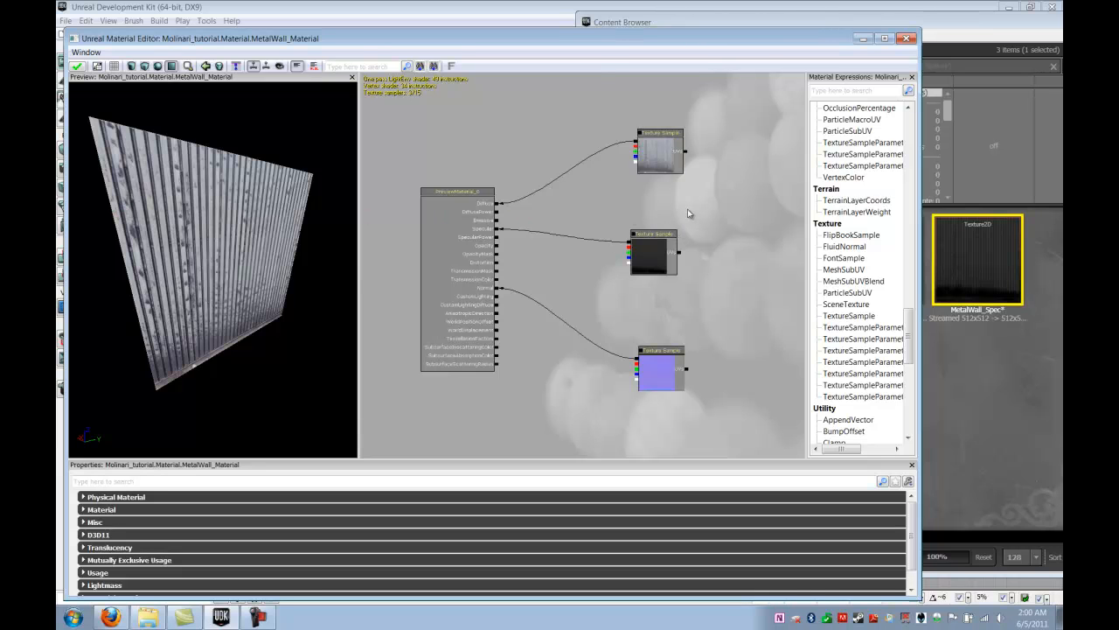
Break the link between the Specular input and the MetalWall_Spec sample, and move that sample away from the material node
scroll(687, 211, "down", 3)
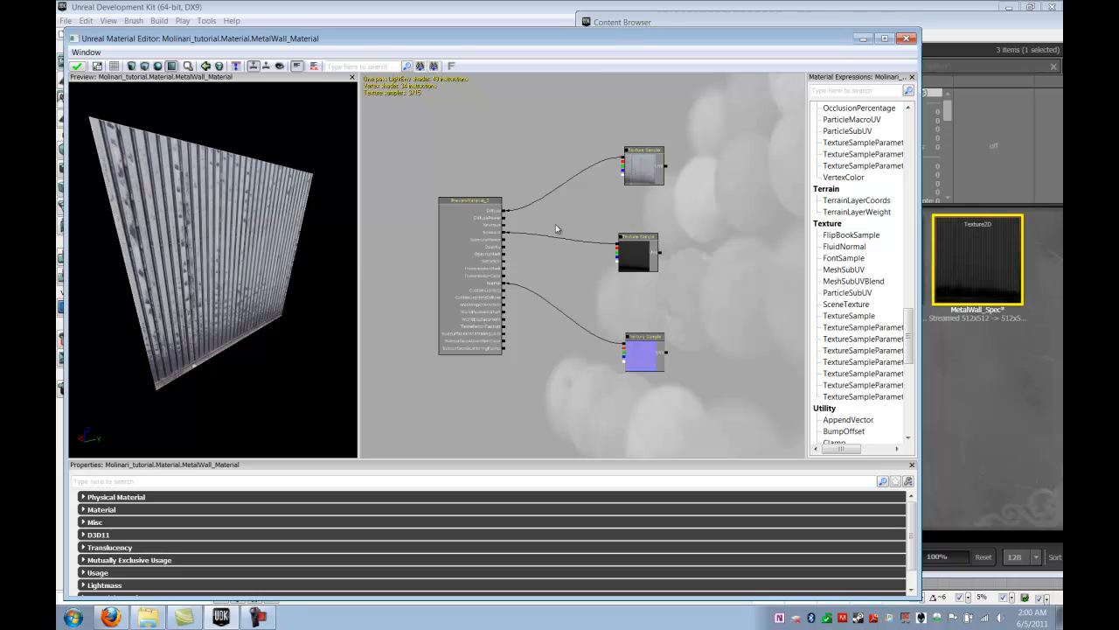
scroll(540, 251, "up", 2)
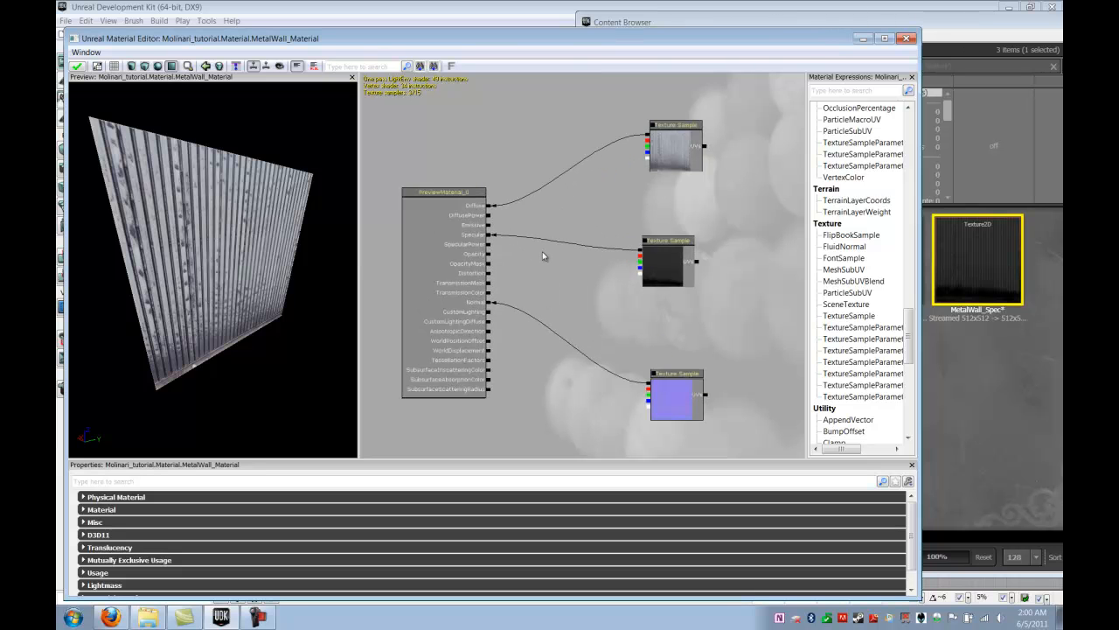
left_click_drag(542, 255, 549, 241)
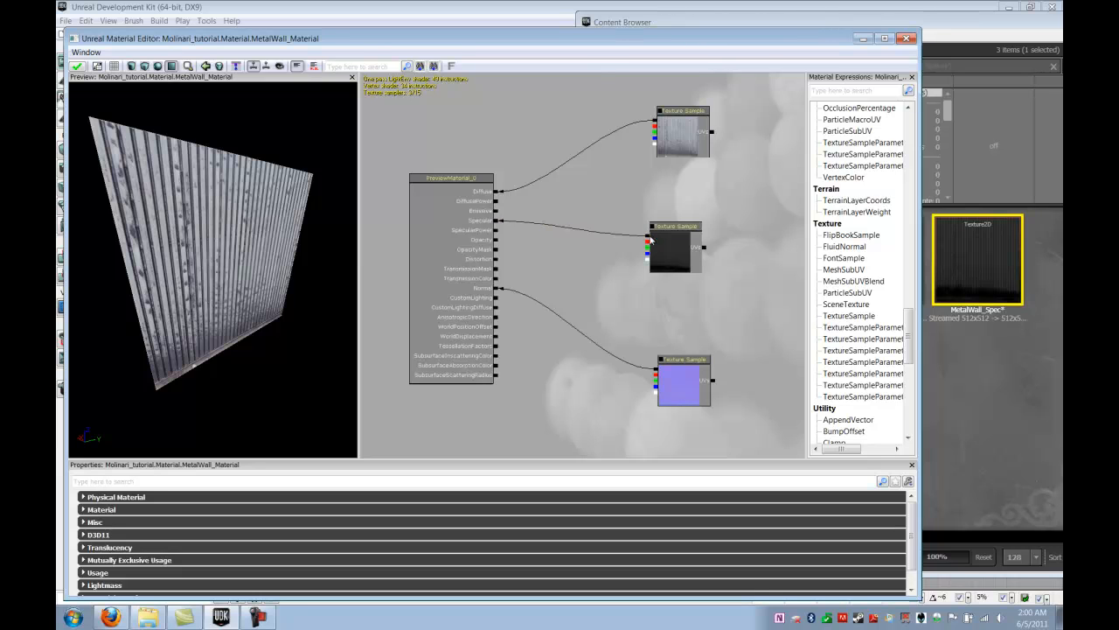
left_click(496, 223, "alt")
left_click(676, 247)
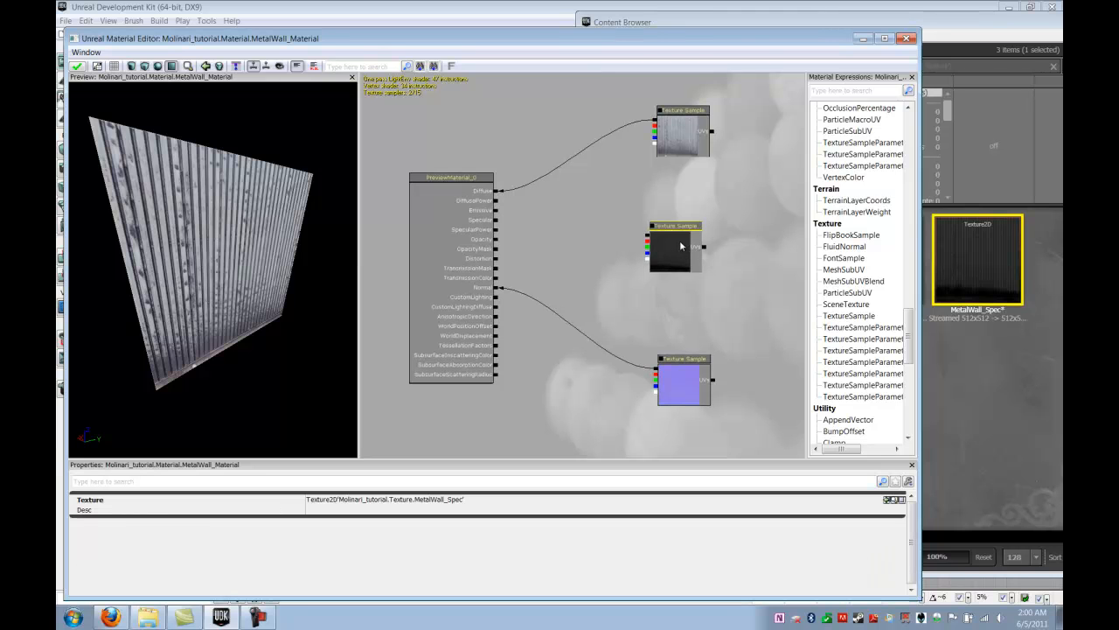
left_click_drag(683, 243, 738, 237)
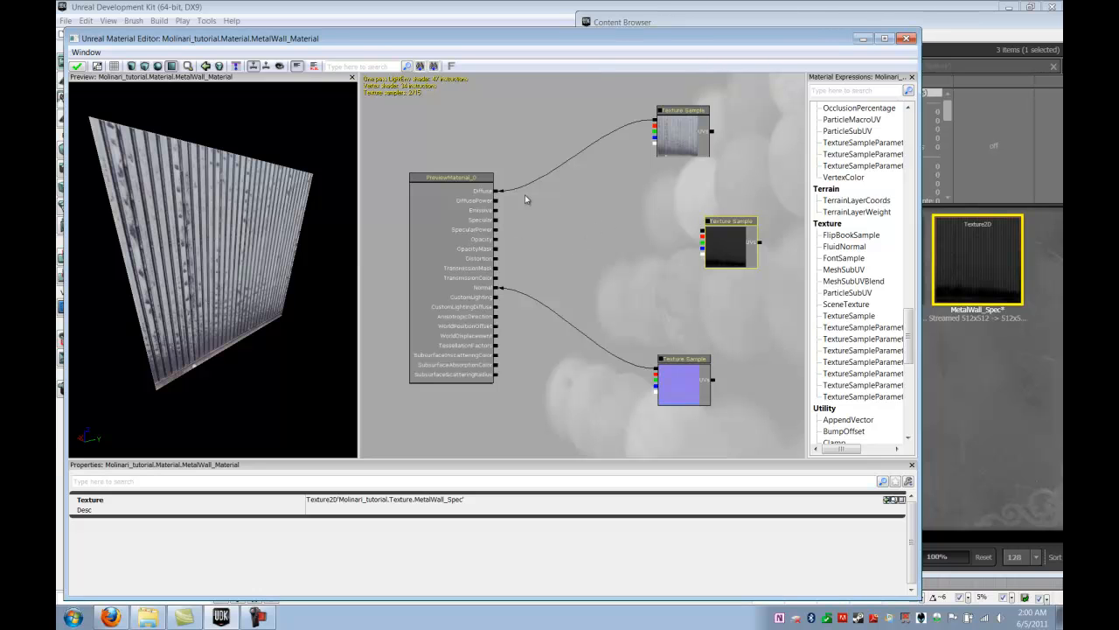
Add a Multiply expression to the graph and position it between the material node and the MetalWall_Spec sample
left_click(602, 224)
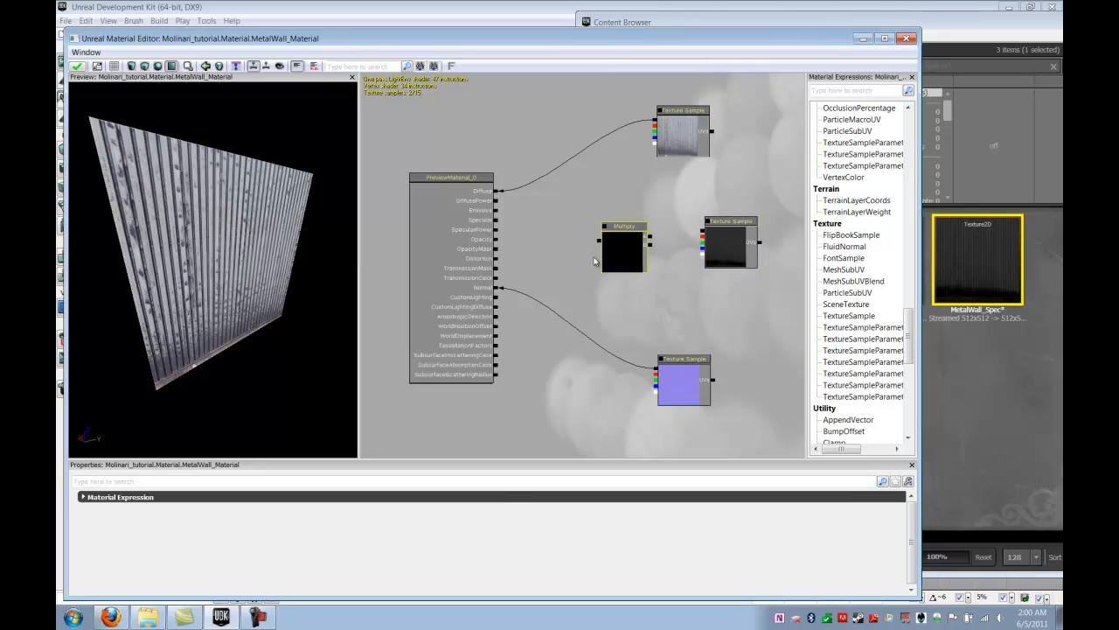
left_click_drag(622, 243, 617, 226)
left_click_drag(615, 222, 624, 221)
left_click(730, 243)
left_click_drag(721, 244, 728, 256)
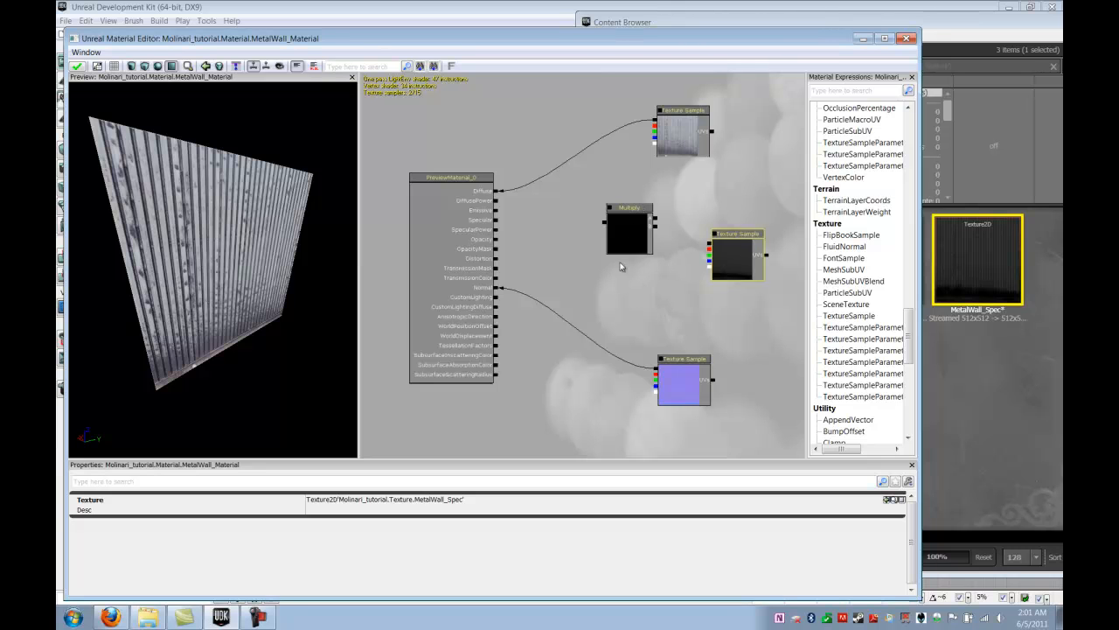
left_click(624, 230)
left_click_drag(623, 227, 650, 219)
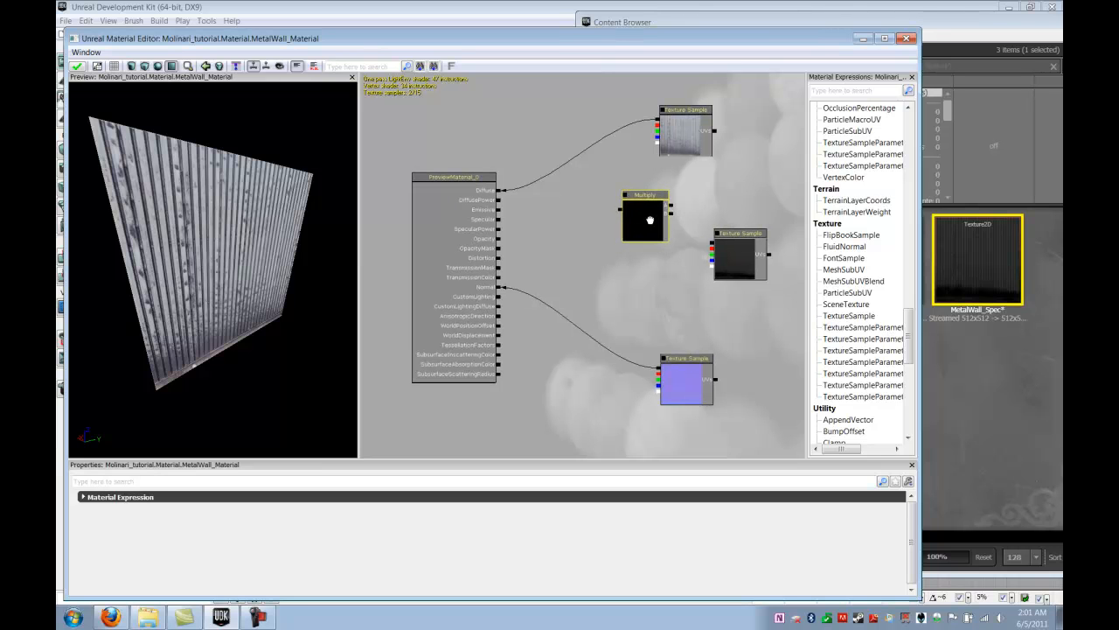
Add a Constant expression below the Multiply node
left_click_drag(910, 336, 907, 139)
left_click(839, 154)
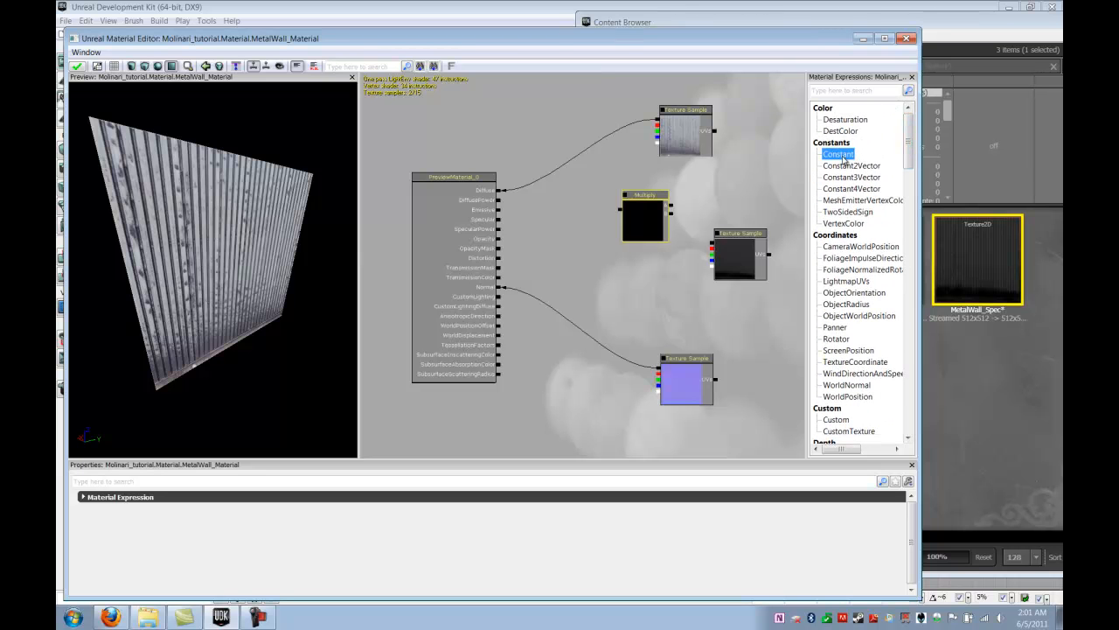
left_click_drag(842, 160, 639, 281)
left_click(655, 215)
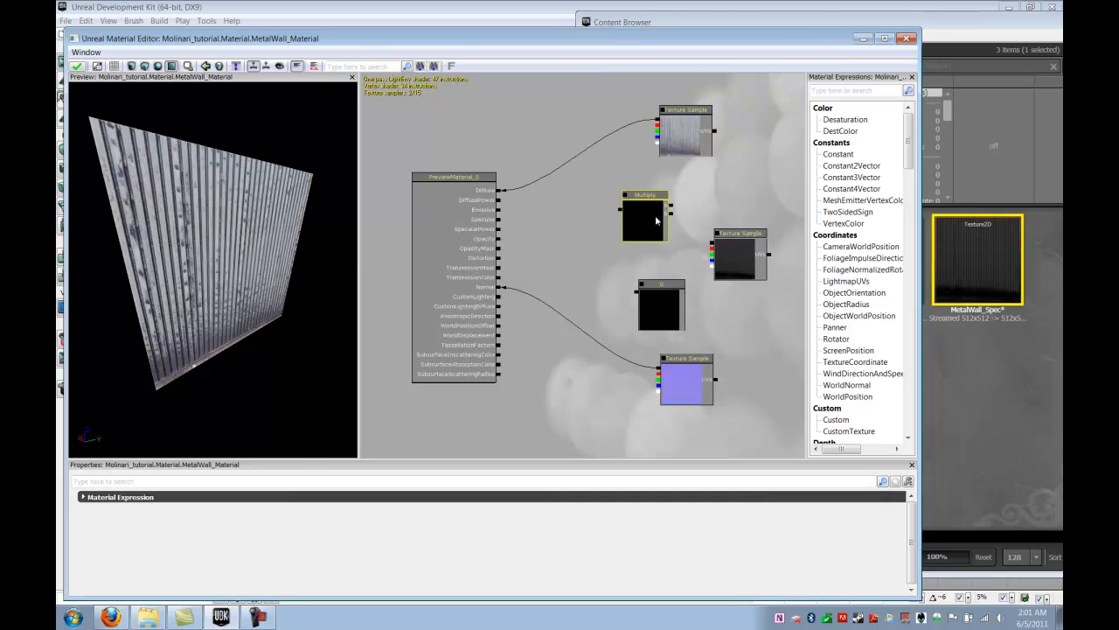
Set the Constant expression's R value to 48
left_click(661, 302, "ctrl")
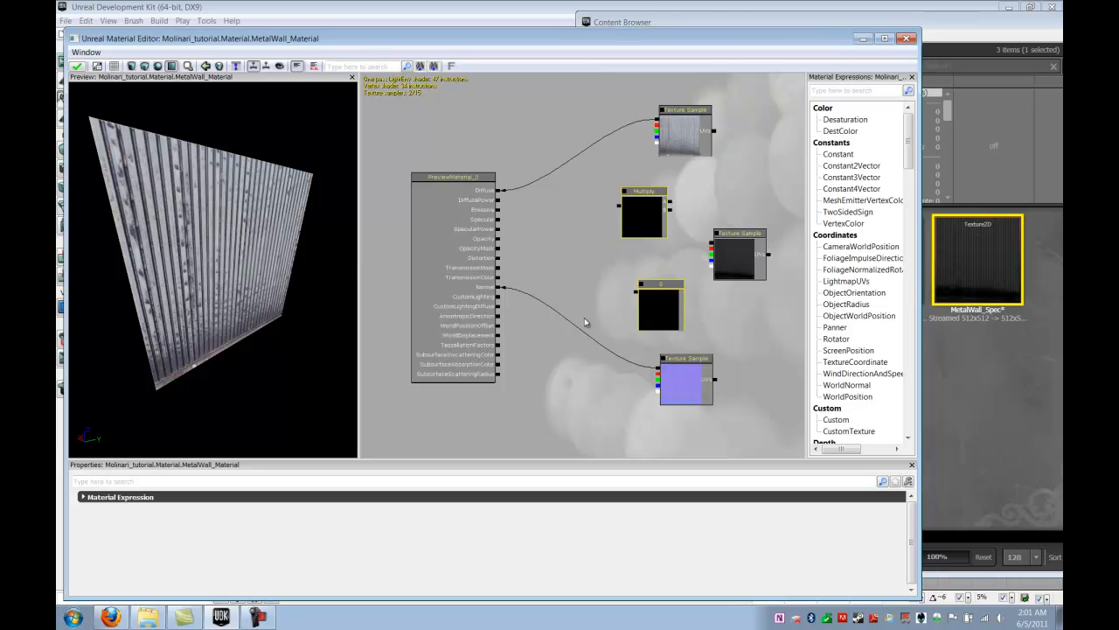
left_click(661, 294)
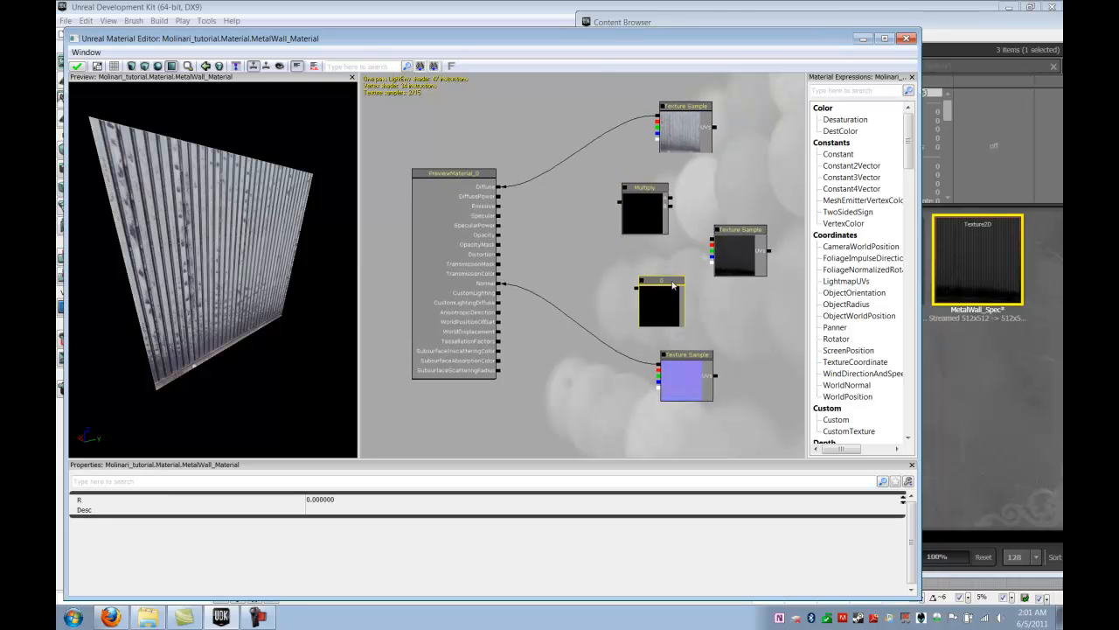
left_click(347, 503)
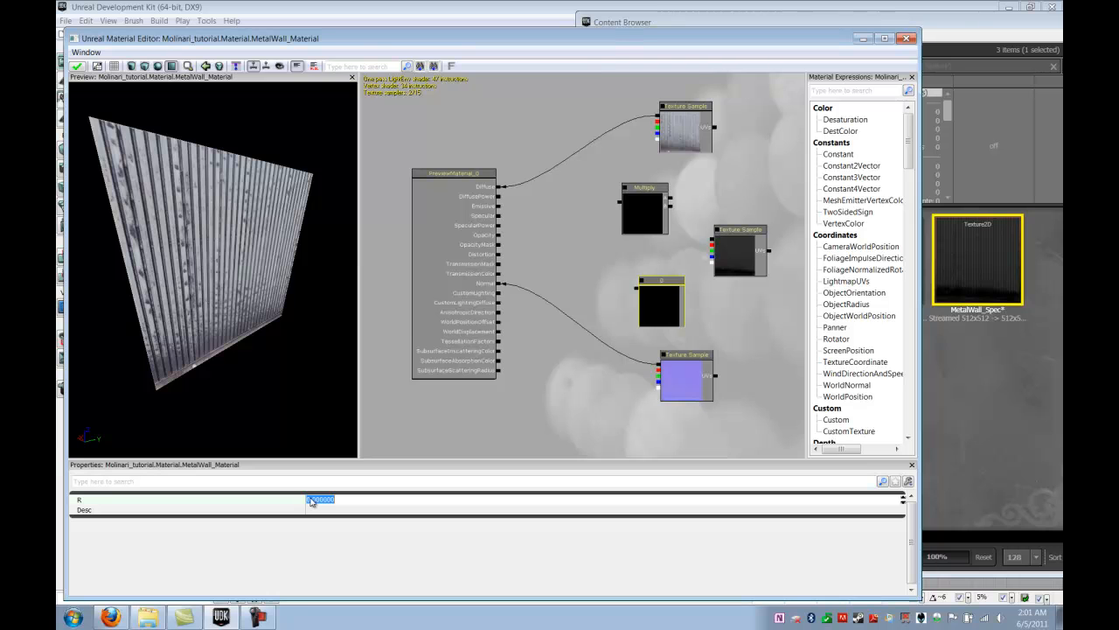
key("BackSpace")
type("48")
key("Return")
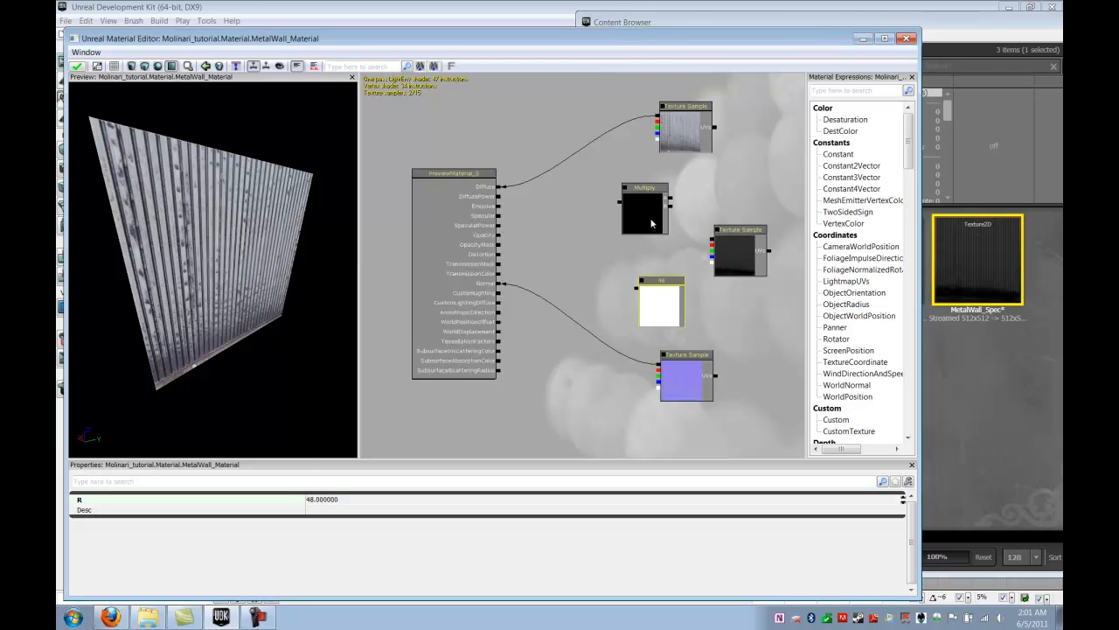
Rearrange the nodes so the MetalWall_Spec sample sits above the Constant, both on the input side of the Multiply node
left_click(649, 211)
left_click_drag(649, 211, 604, 234)
left_click_drag(737, 253, 741, 213, "ctrl")
left_click(745, 246)
left_click(653, 308)
left_click_drag(652, 308, 710, 292)
left_click_drag(620, 230, 629, 235)
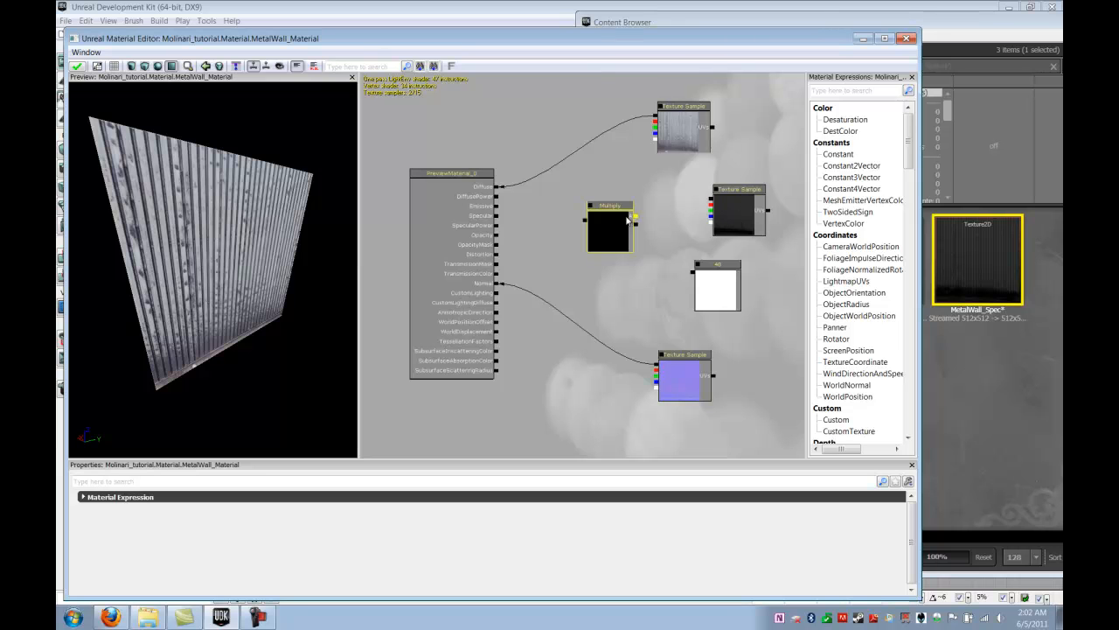
left_click_drag(619, 222, 637, 204)
left_click_drag(754, 199, 777, 176)
left_click_drag(725, 278, 761, 255)
Connect the MetalWall_Spec sample and the Constant to the two Multiply inputs, and the Multiply output to Specular
left_click_drag(736, 179, 656, 201)
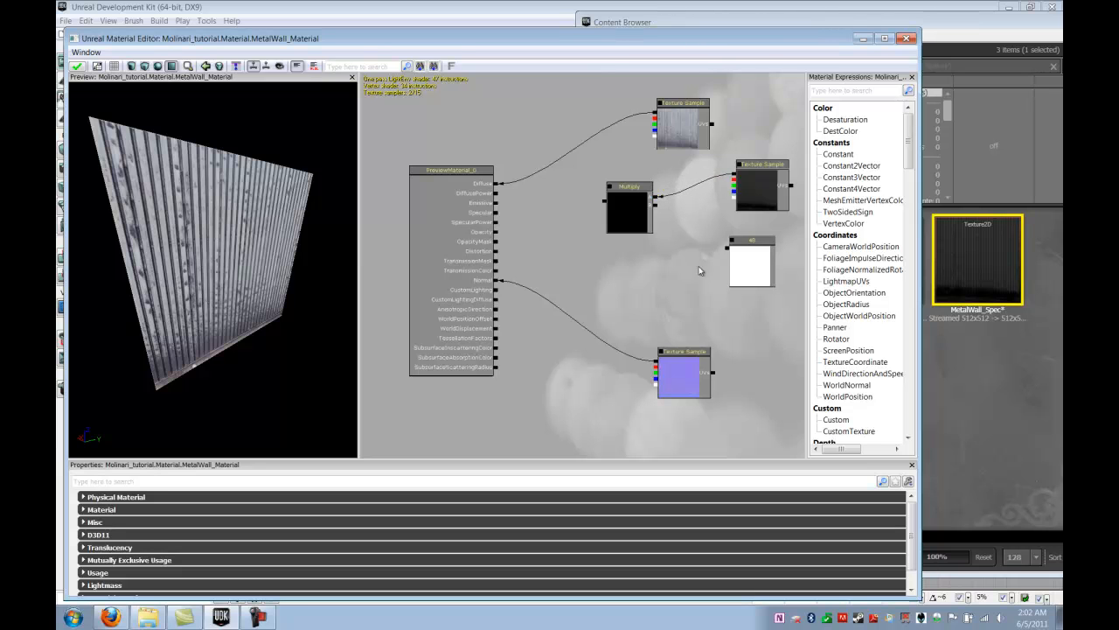
left_click_drag(728, 253, 661, 210)
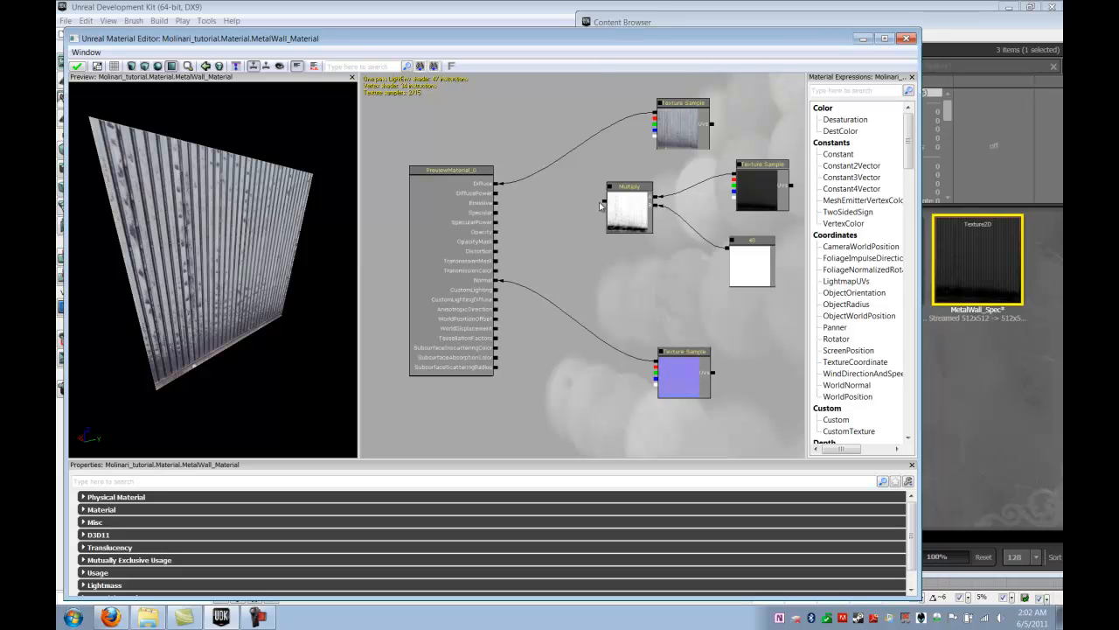
left_click_drag(603, 204, 496, 215)
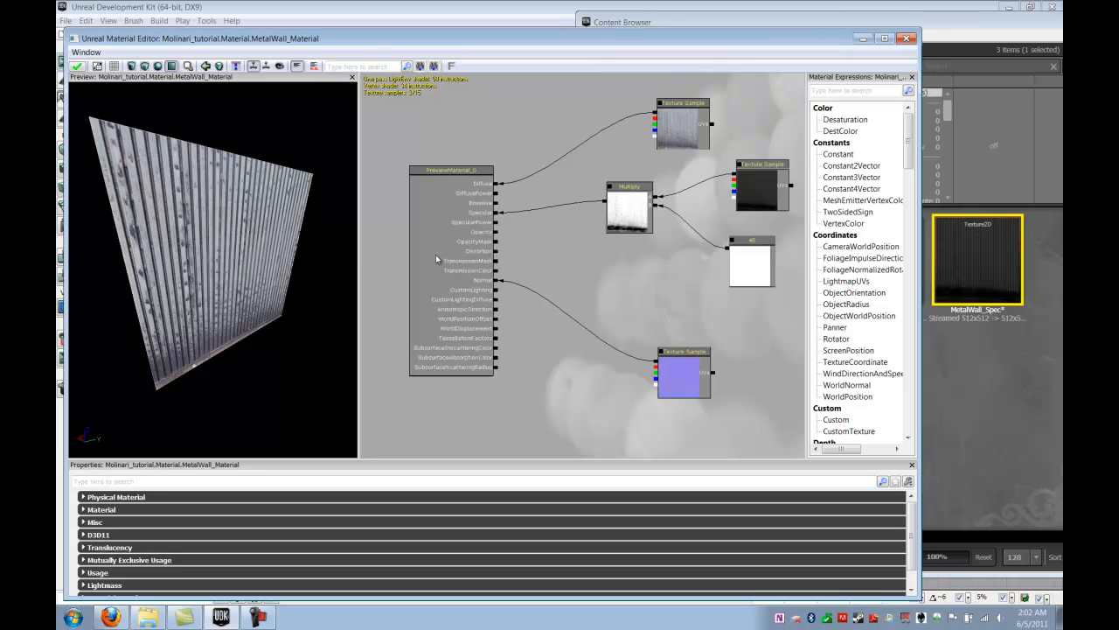
left_click_drag(173, 248, 186, 250)
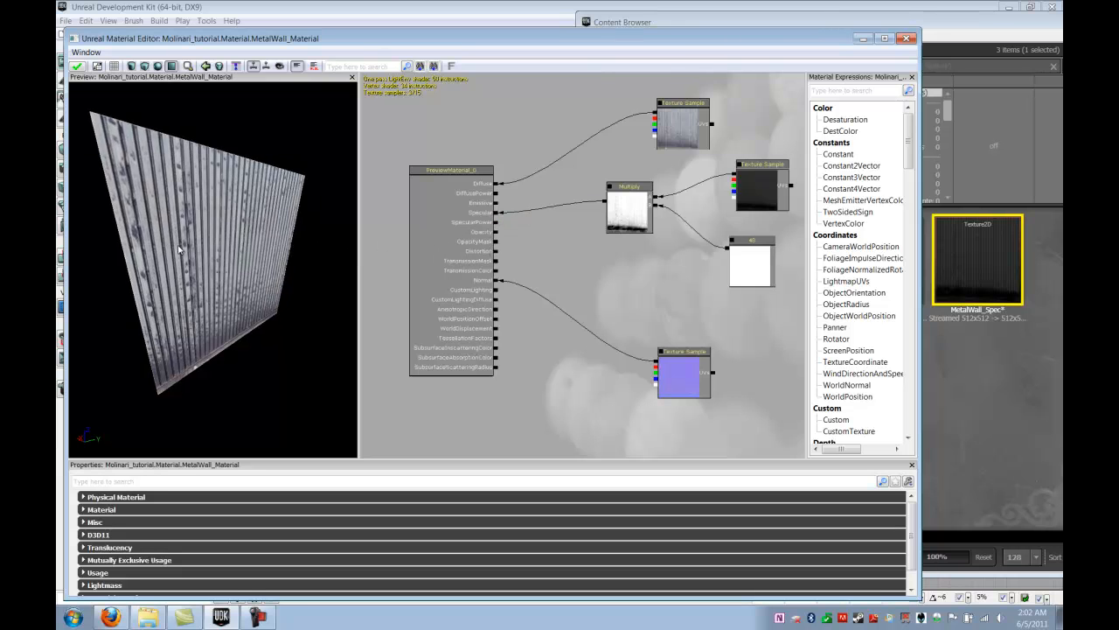
Examine the specular highlights on the metal wall in the material preview from several angles and distances
left_click_drag(397, 293, 382, 293)
left_click_drag(278, 279, 274, 253)
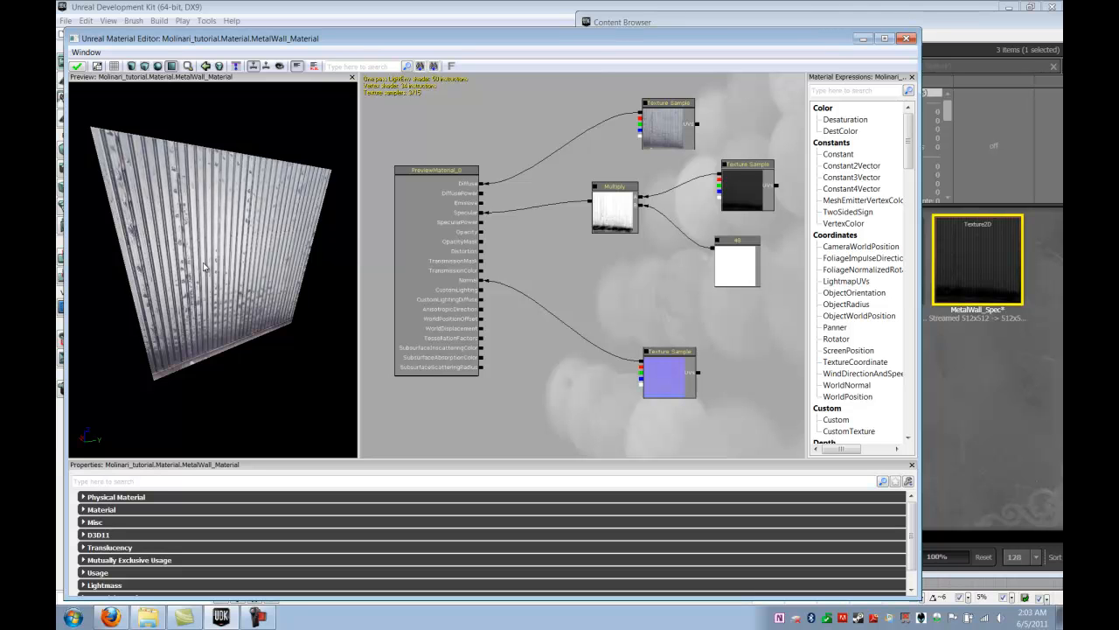
mouse_move(213, 259)
left_mouse_down()
mouse_move(256, 262)
mouse_move(208, 244)
left_mouse_up()
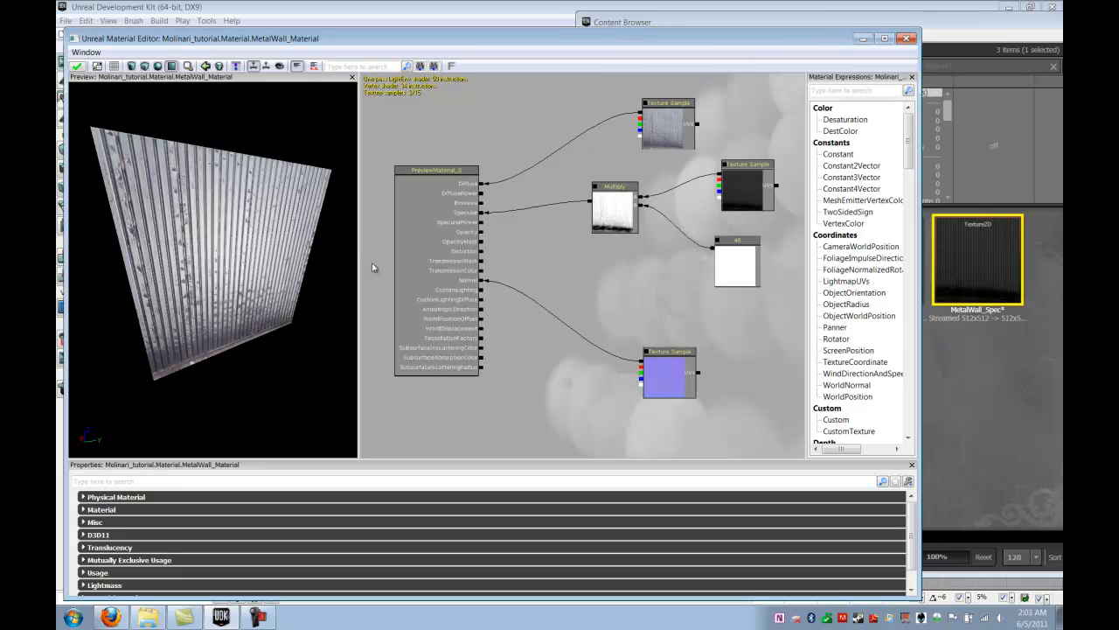
left_click_drag(257, 285, 265, 280)
right_click_drag(260, 287, 266, 278)
left_click_drag(266, 278, 196, 229)
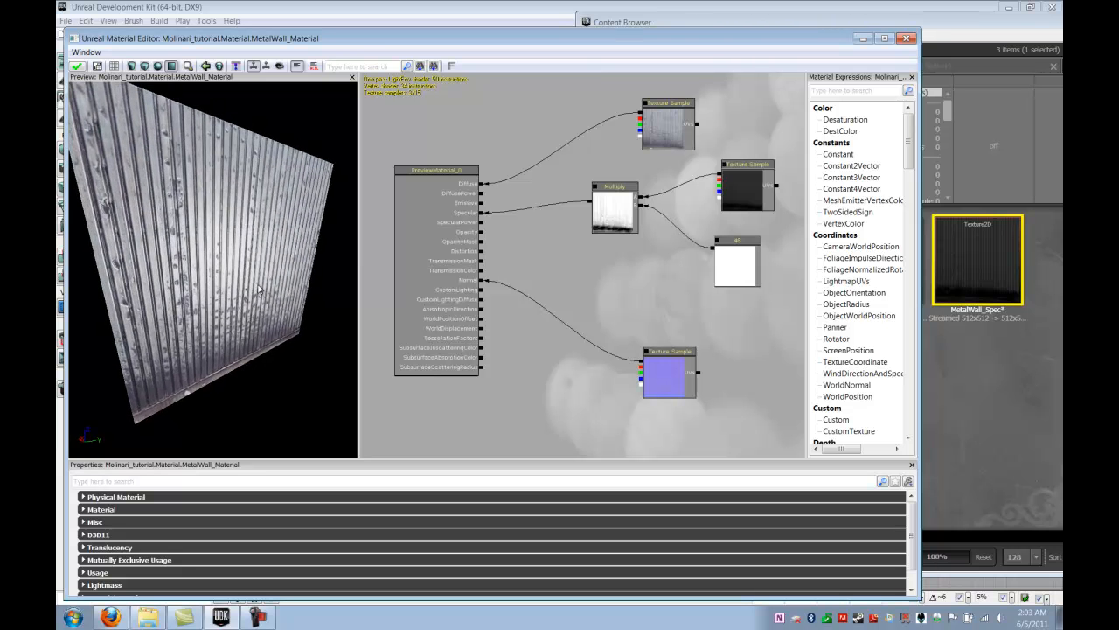
Add a second Constant expression below the Multiply node and set its R value to 32
left_click(621, 281)
left_click_drag(637, 295, 632, 271)
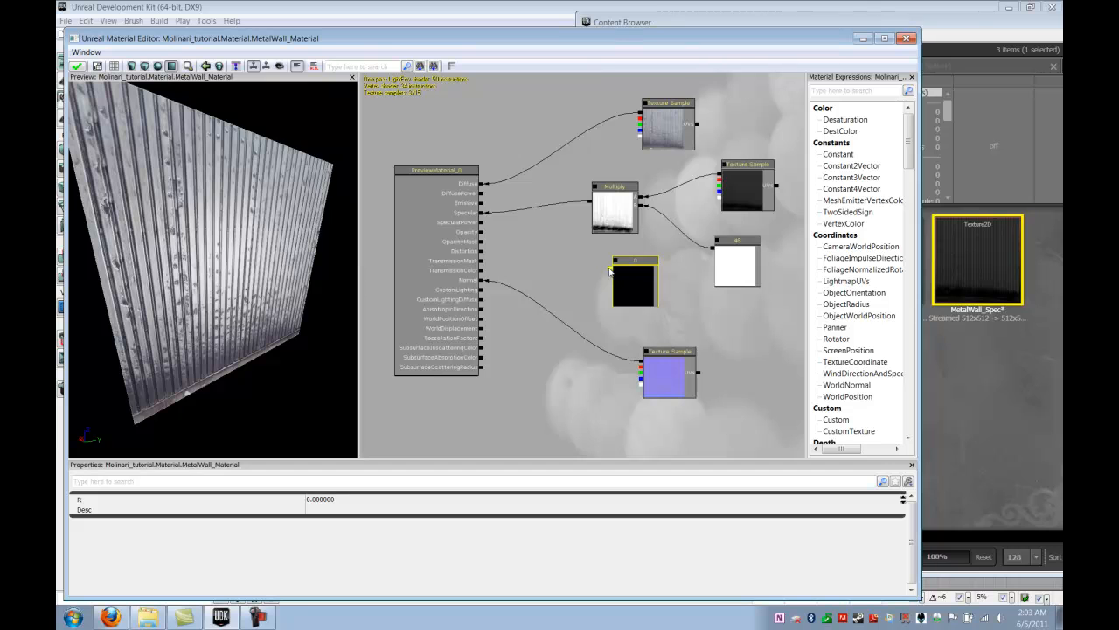
left_click(351, 503)
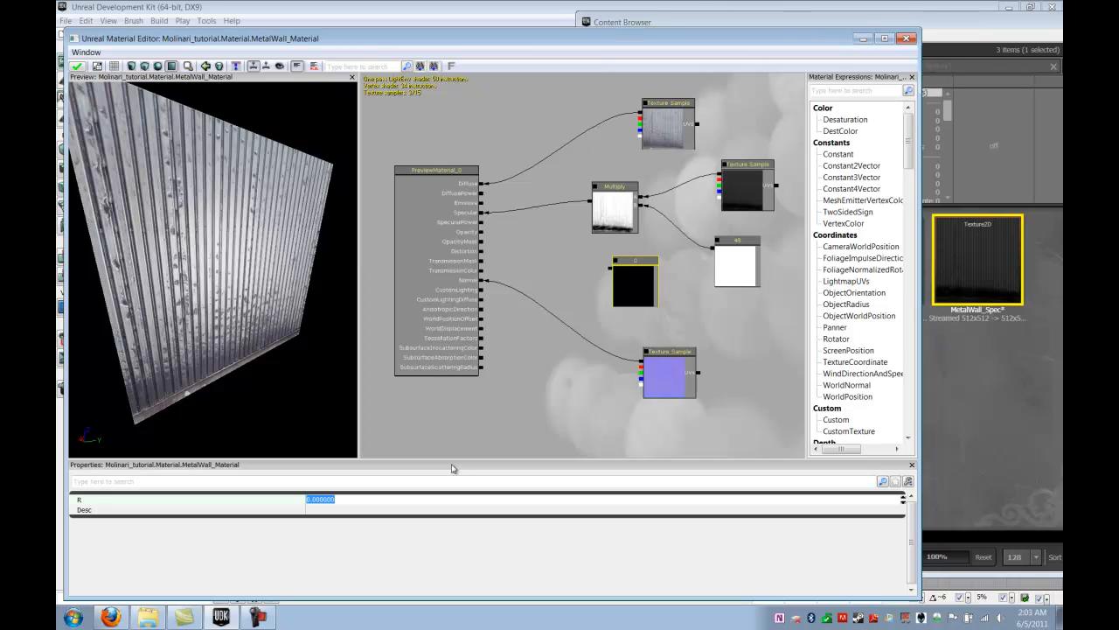
type("32")
key("Return")
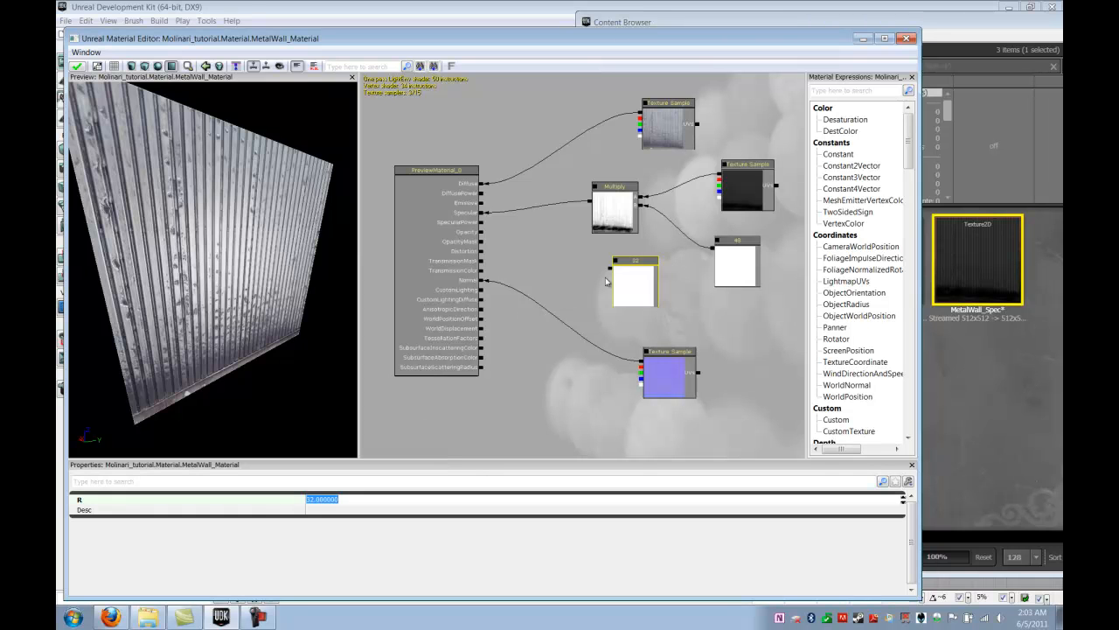
Connect the new Constant to the material's SpecularPower input
left_click(590, 269)
left_click_drag(537, 260, 484, 226)
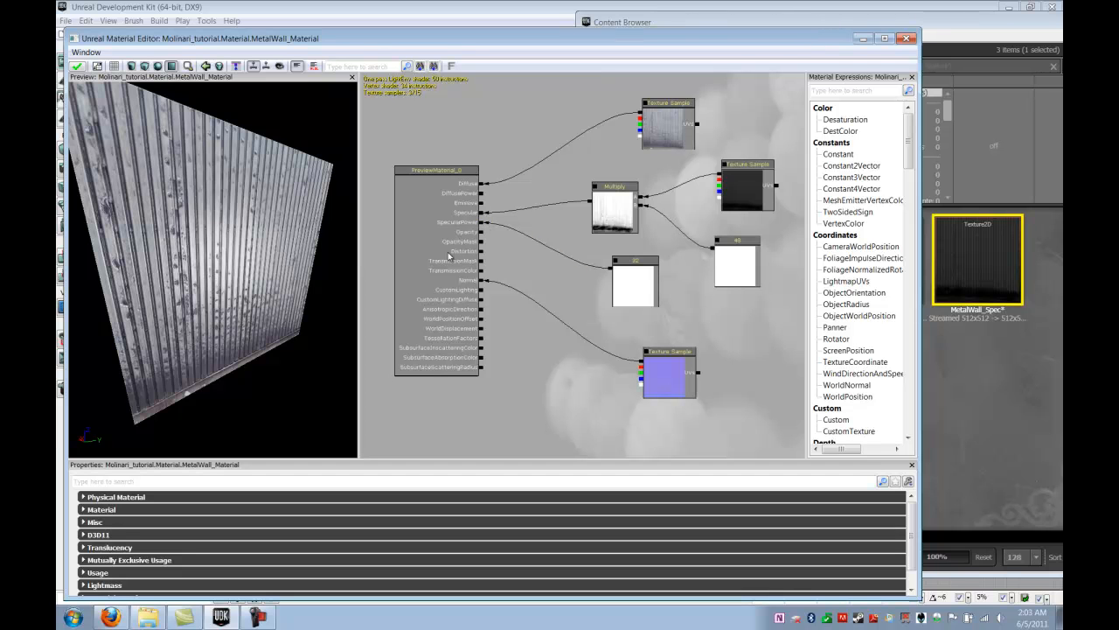
left_click_drag(226, 203, 245, 209)
Set the R value of the Constant feeding the Multiply node to 32
left_click(729, 252)
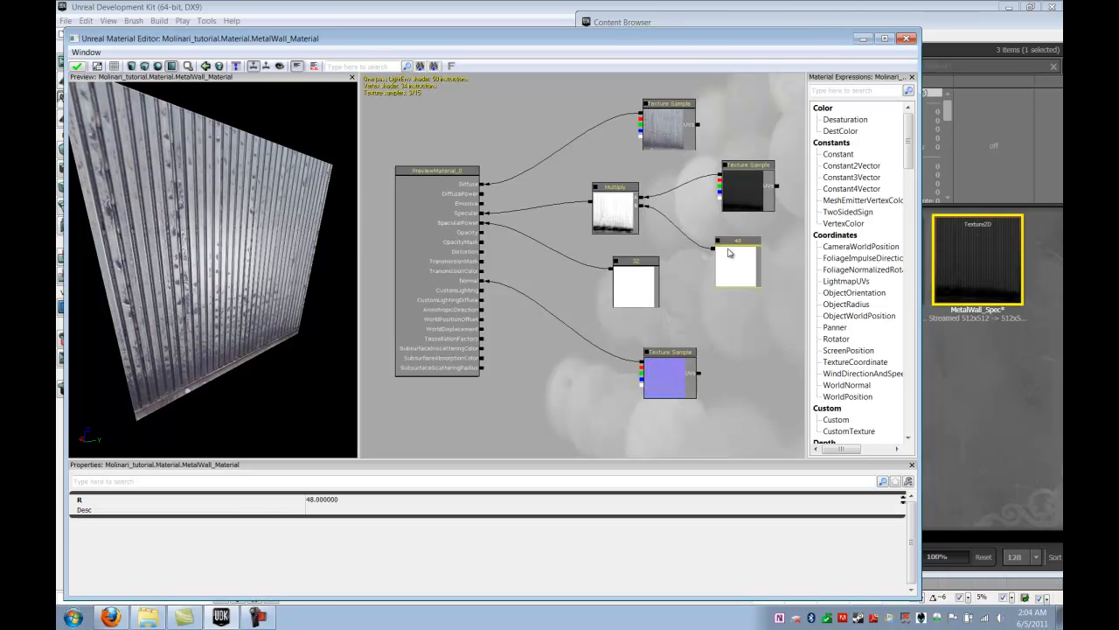
left_click(354, 499)
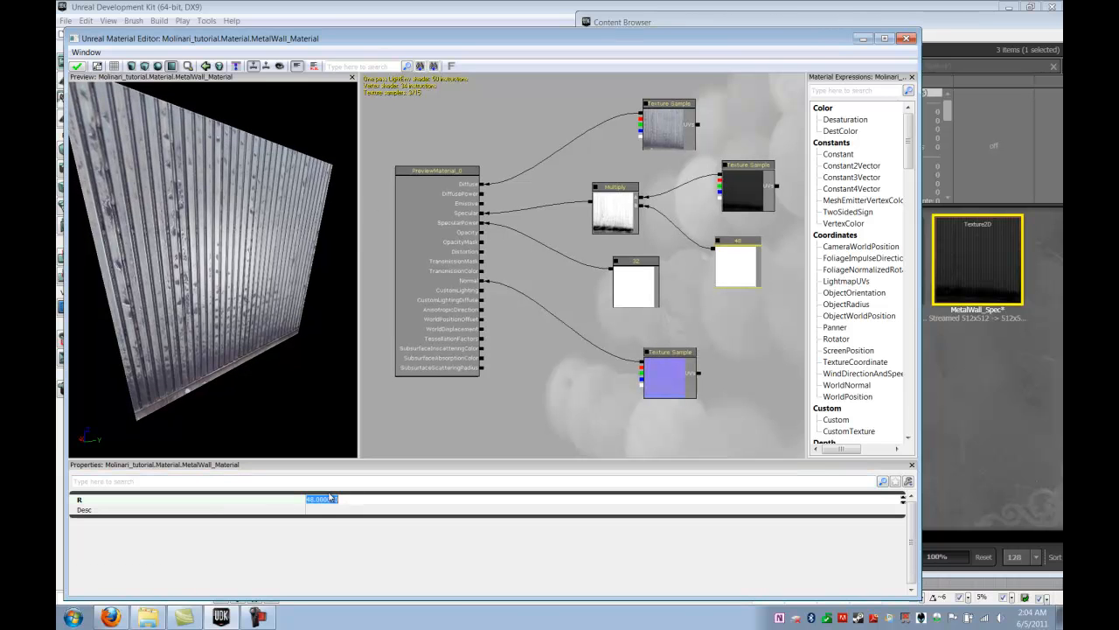
type("32")
key("Return")
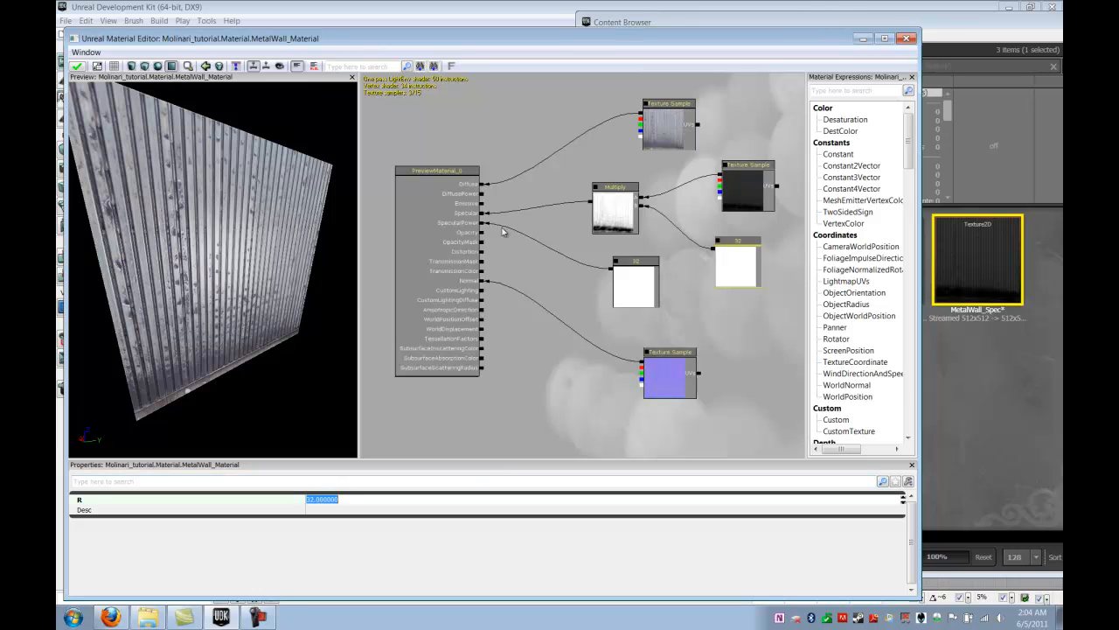
Try R values of 48 and 0 on the SpecularPower Constant, comparing the preview, and restore it to 32
left_click(632, 284)
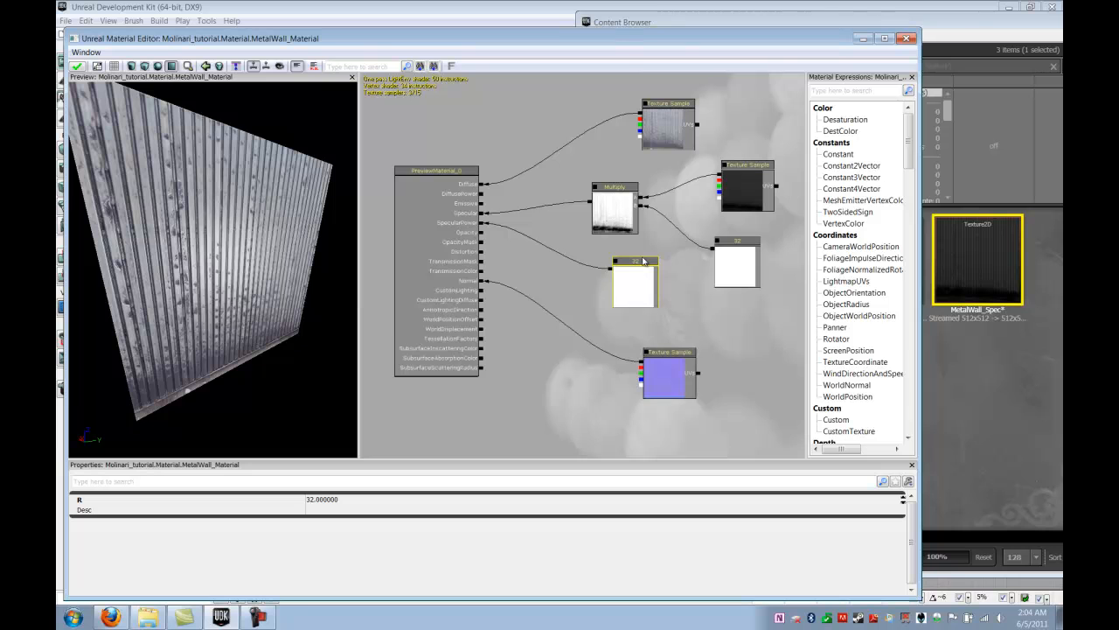
left_click(349, 505)
type("48")
key("Return")
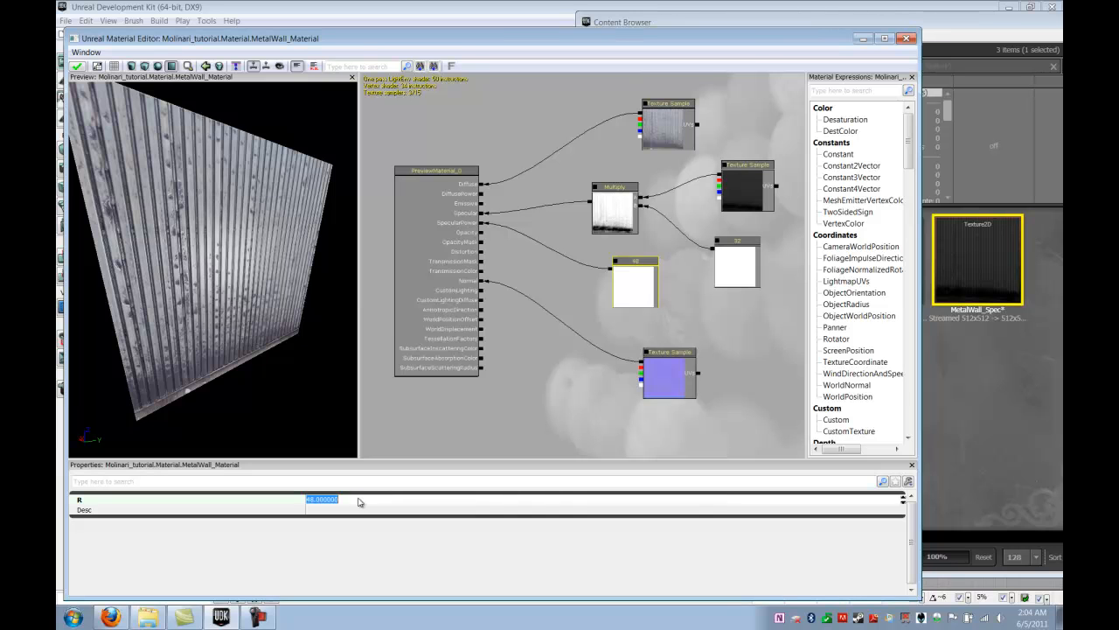
type("0")
key("Return")
left_click_drag(235, 252, 196, 408)
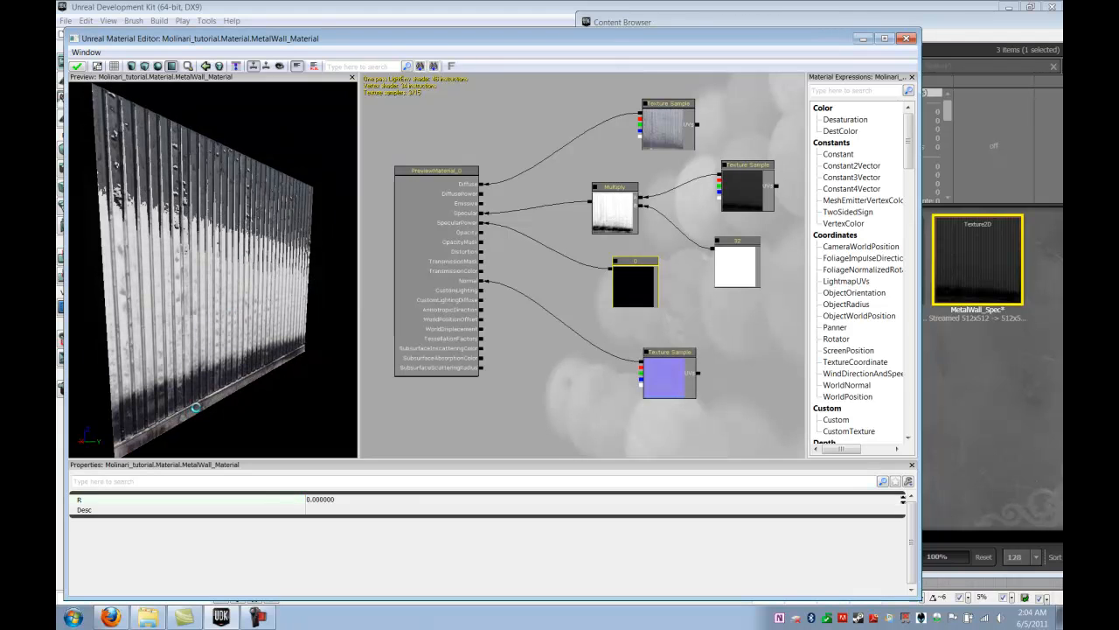
left_click(371, 499)
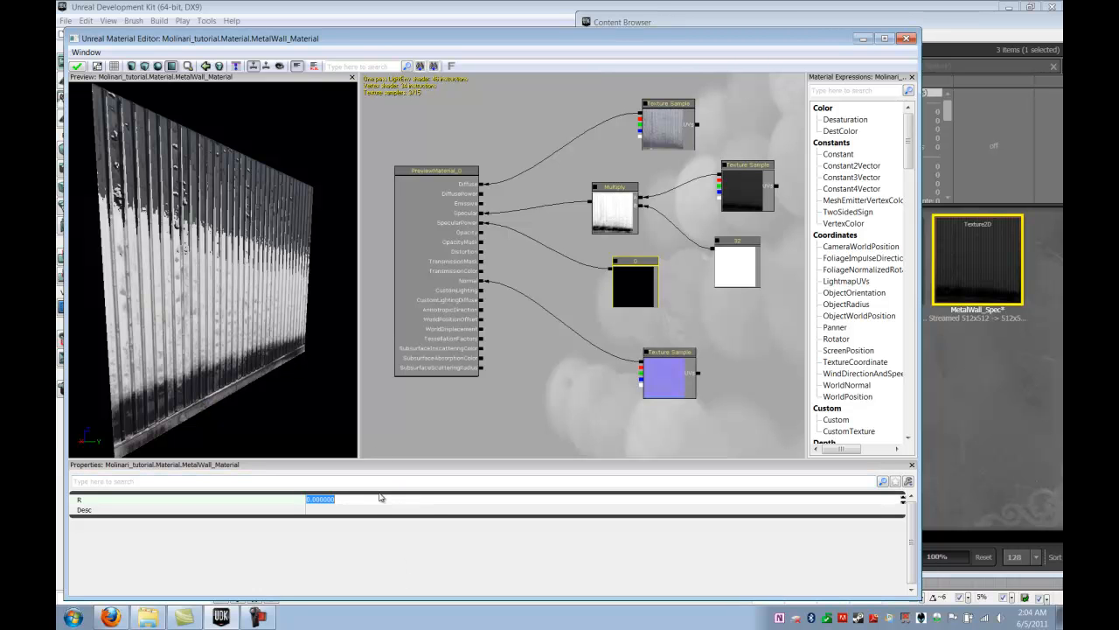
type("32")
key("Return")
left_click(587, 399)
Examine the metal wall preview up close and from different angles to judge the specular shine
mouse_move(233, 315)
left_mouse_down()
mouse_move(219, 335)
mouse_move(223, 304)
mouse_move(247, 281)
left_mouse_up()
mouse_move(294, 250)
left_mouse_down()
mouse_move(149, 195)
mouse_move(91, 346)
mouse_move(122, 437)
mouse_move(193, 463)
mouse_move(262, 446)
mouse_move(189, 423)
mouse_move(261, 266)
mouse_move(199, 308)
mouse_move(242, 384)
mouse_move(240, 463)
mouse_move(175, 435)
mouse_move(169, 327)
mouse_move(281, 360)
mouse_move(311, 303)
mouse_move(322, 305)
mouse_move(305, 310)
mouse_move(315, 302)
mouse_move(305, 295)
mouse_move(223, 267)
mouse_move(212, 298)
left_mouse_up()
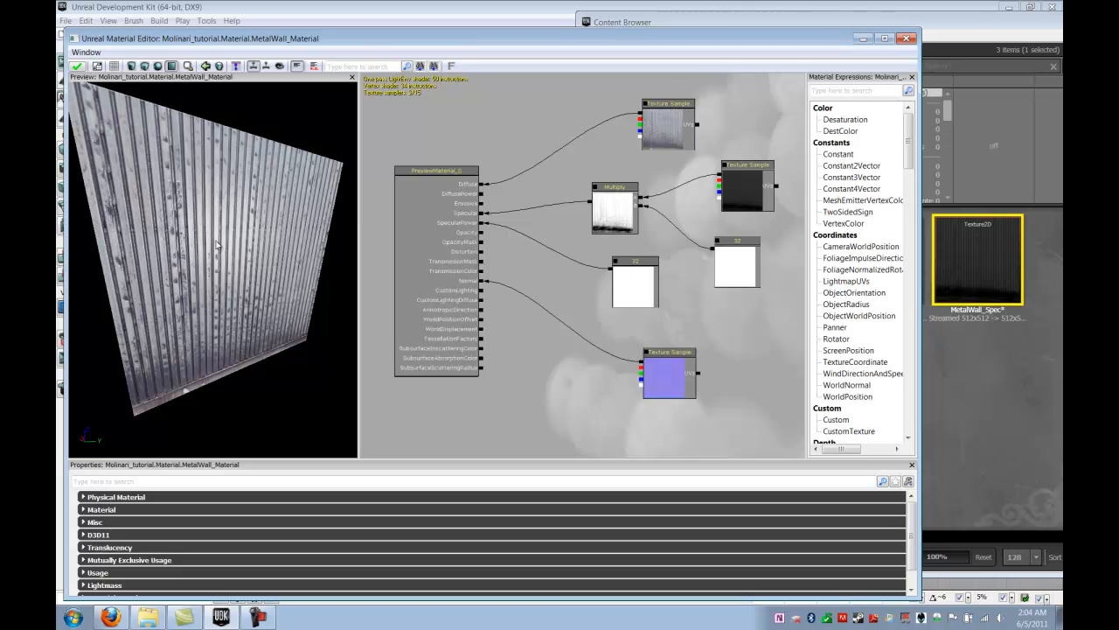
left_click_drag(221, 248, 220, 224)
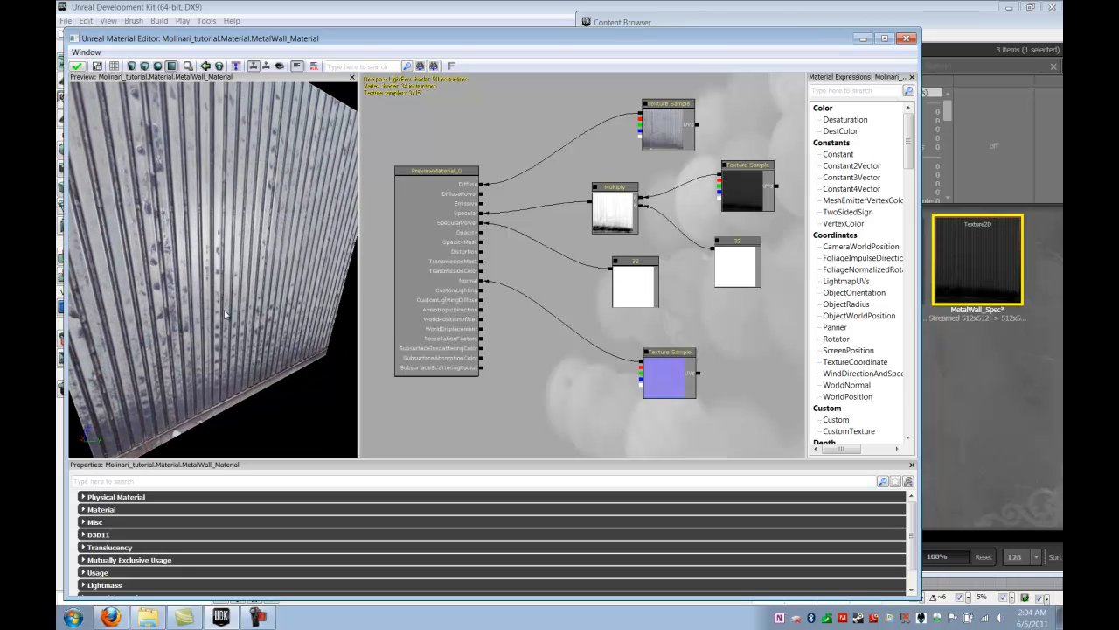
mouse_move(225, 313)
left_mouse_down()
mouse_move(223, 227)
mouse_move(242, 313)
left_mouse_up()
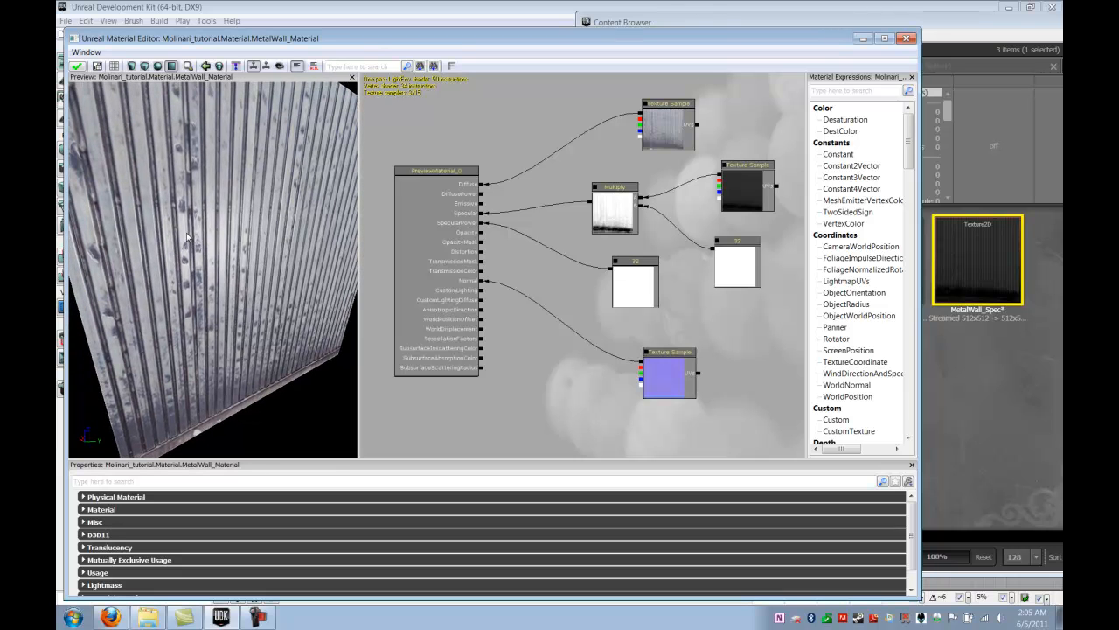
left_click_drag(238, 311, 228, 276)
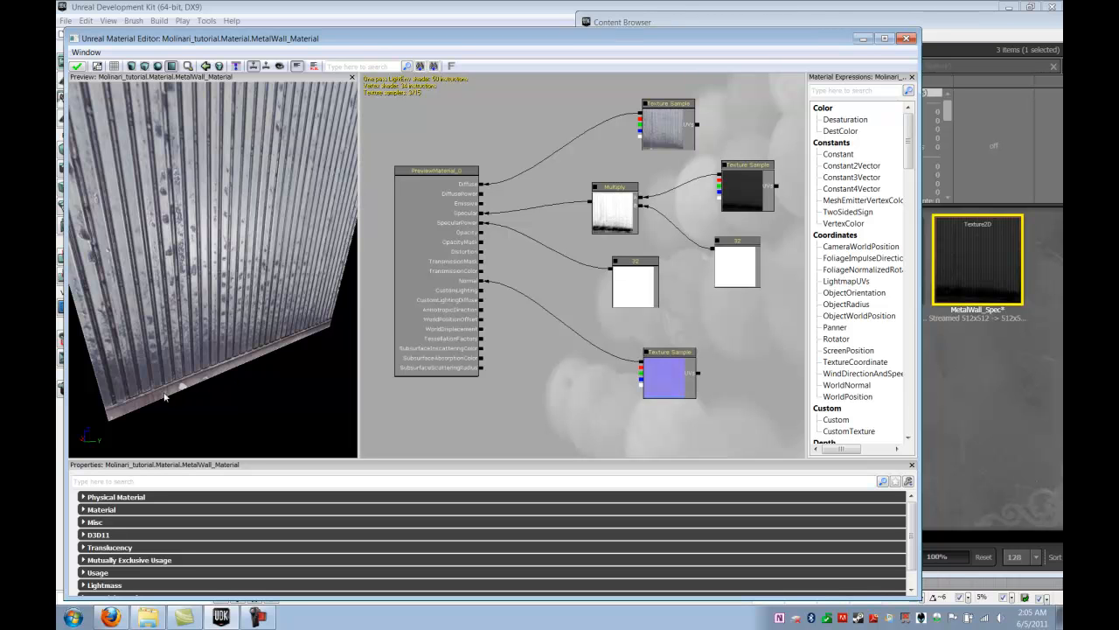
left_click_drag(229, 259, 181, 244)
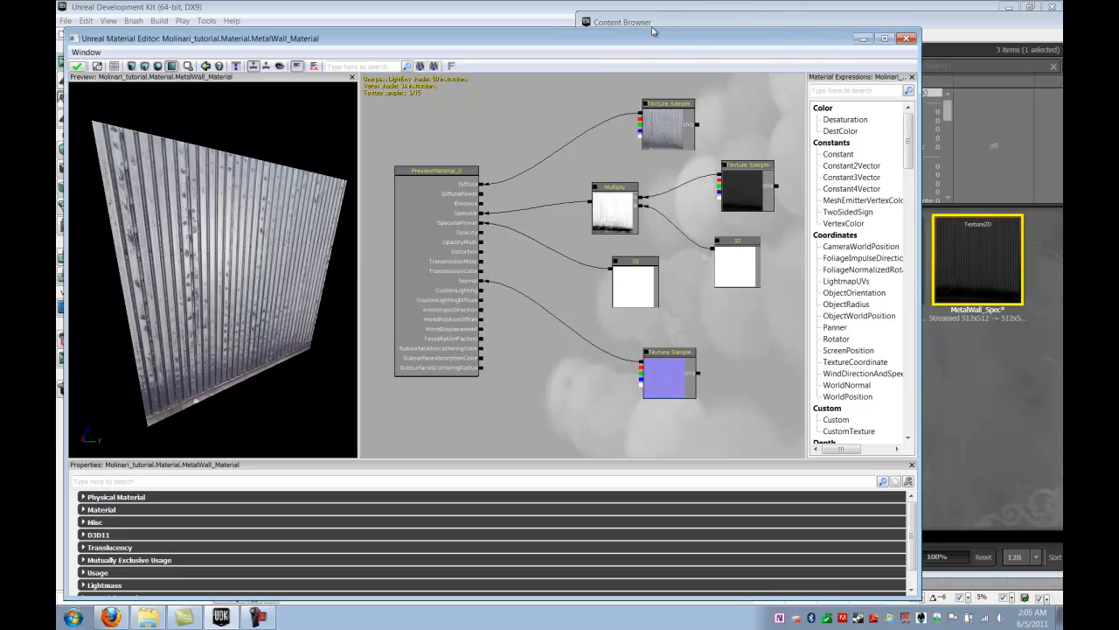
Apply the changes to MetalWall_Material and close the Material Editor
left_click_drag(619, 39, 686, 26)
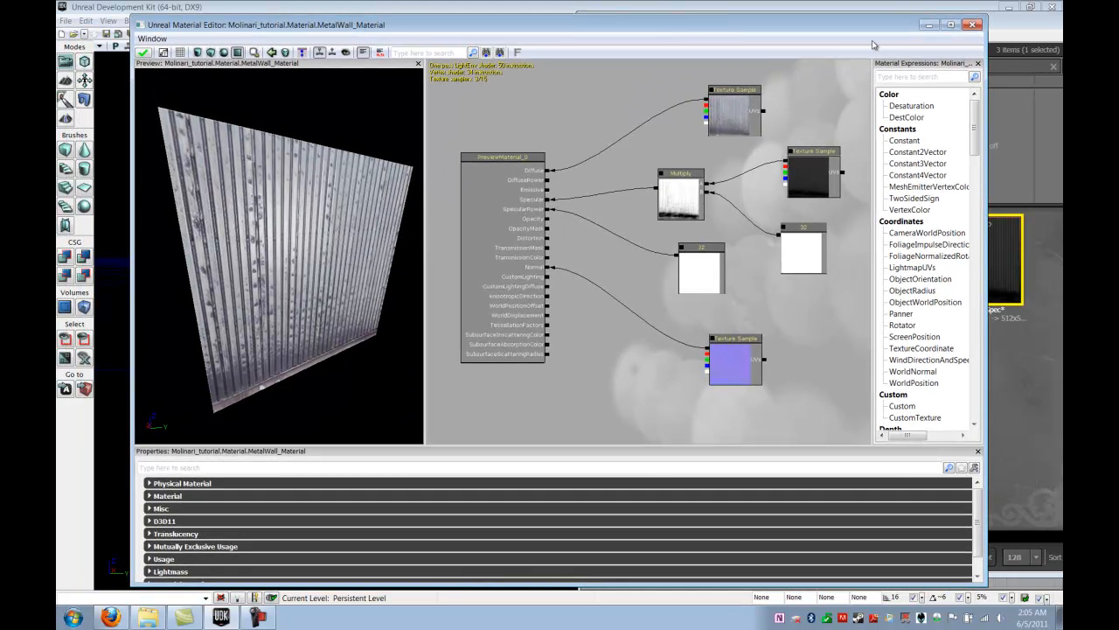
left_click(142, 53)
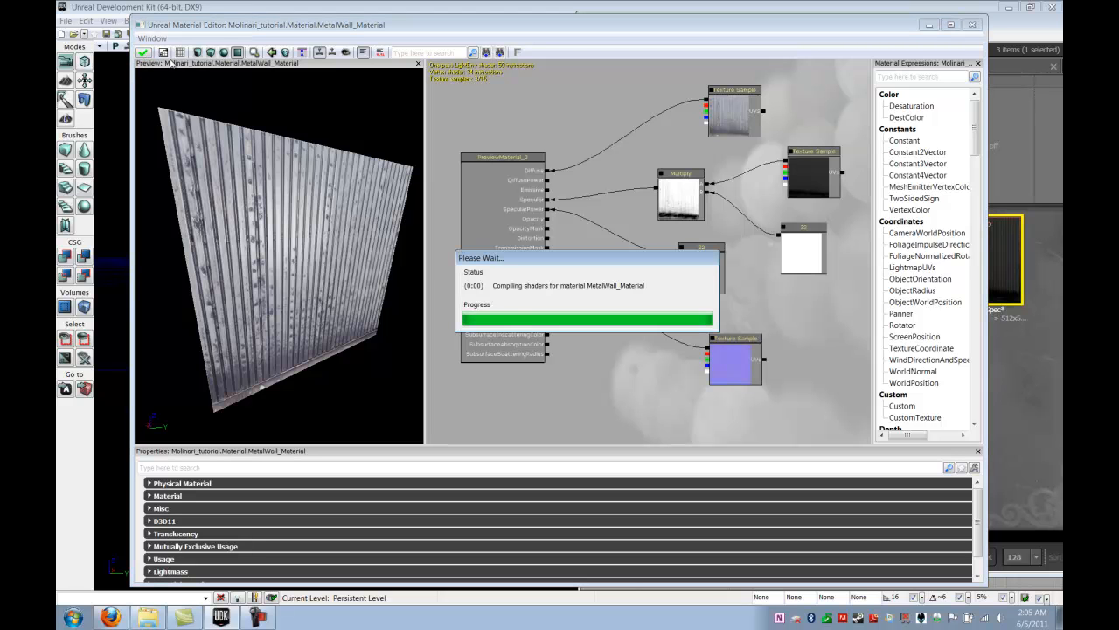
left_click(972, 25)
View MetalWall_Material in the Material group of the Molinari_tutorial package
left_click_drag(759, 29, 668, 28)
left_click(560, 514)
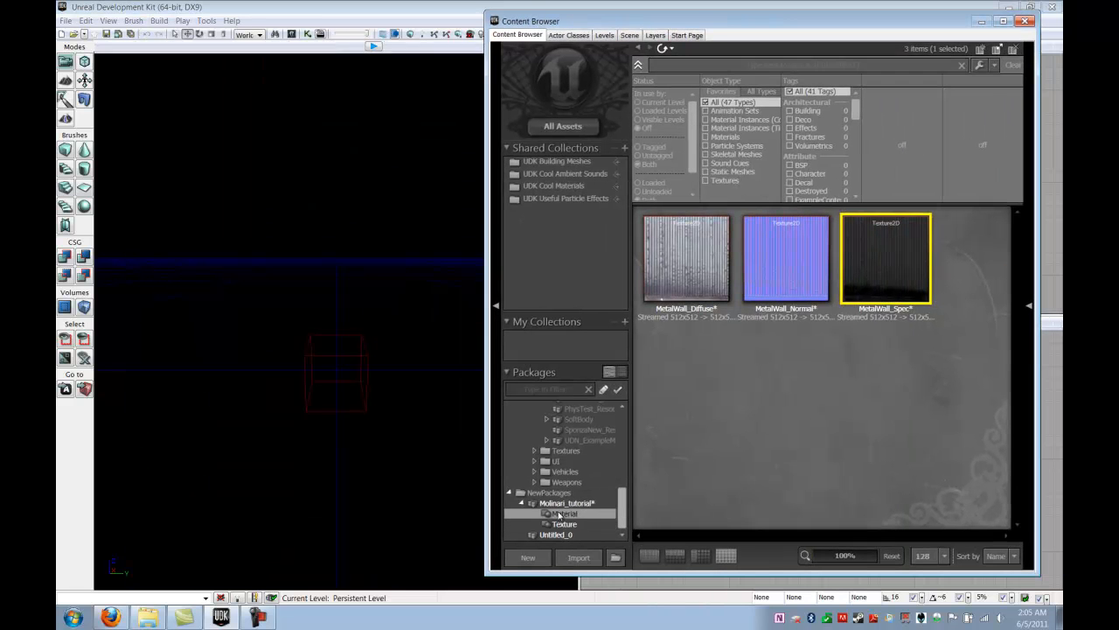
left_click(707, 325)
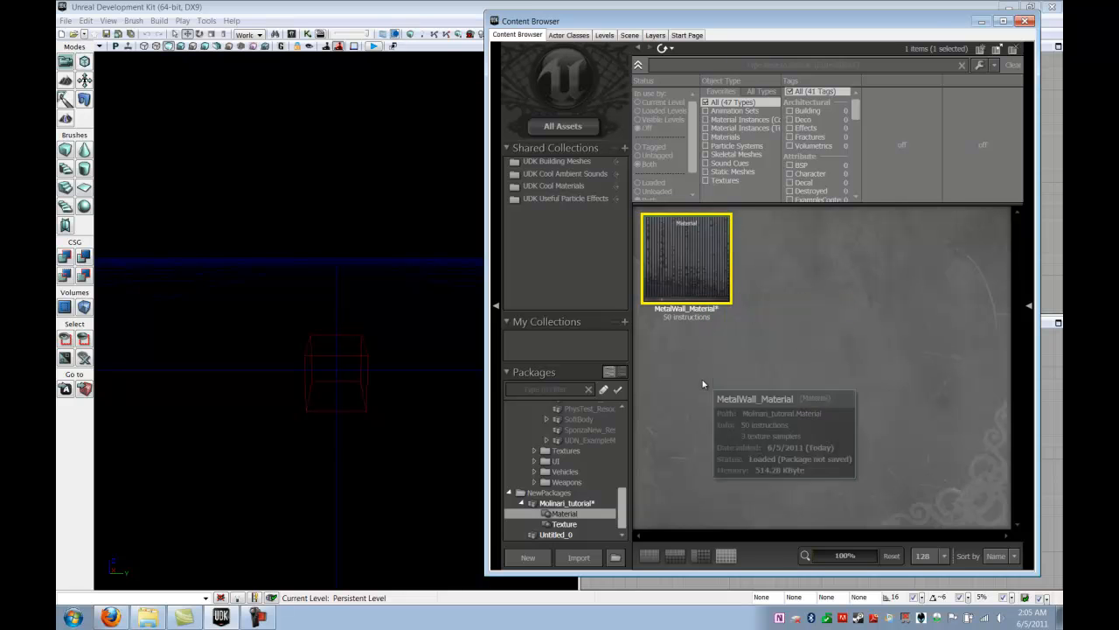
left_click(776, 306)
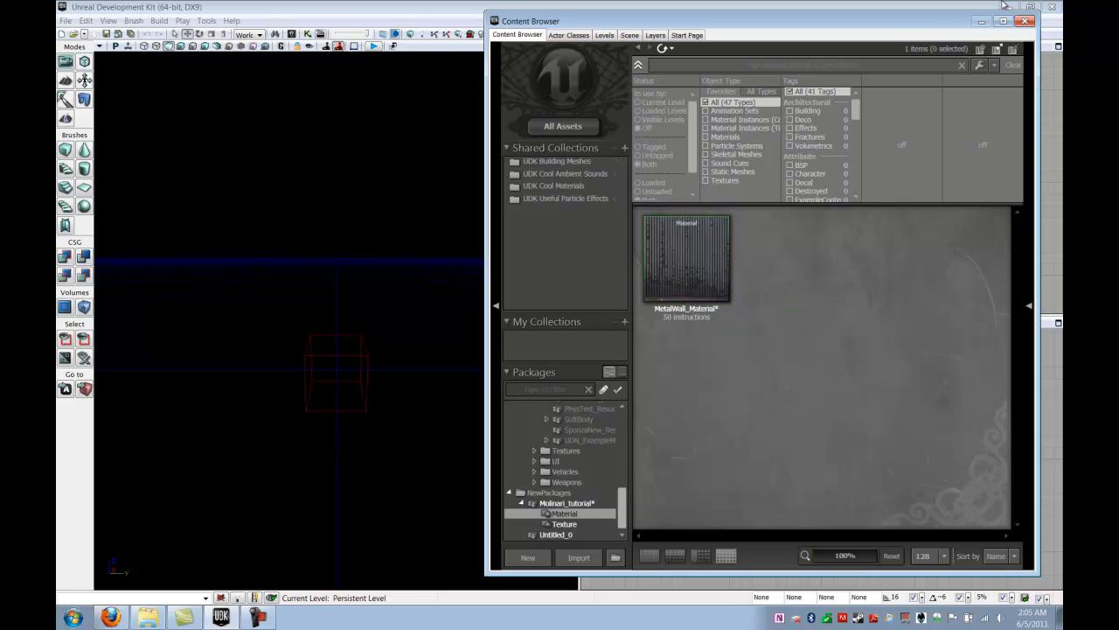
Save the Molinari_tutorial package under that name in the Content folder and close the Content Browser
left_click(525, 504)
left_click(523, 504)
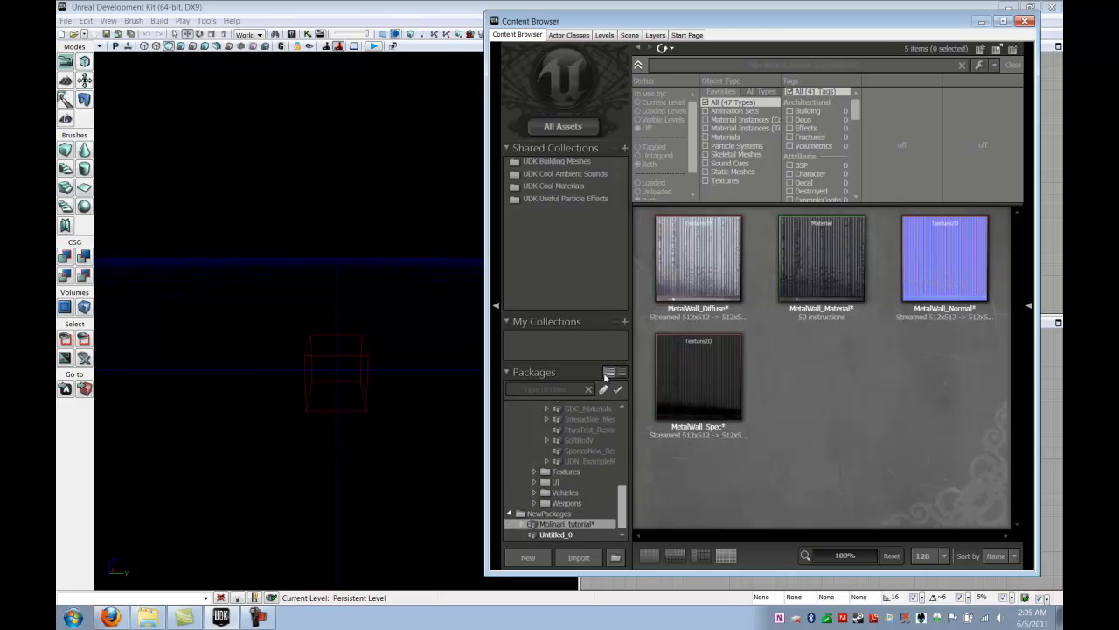
key("ctrl+s")
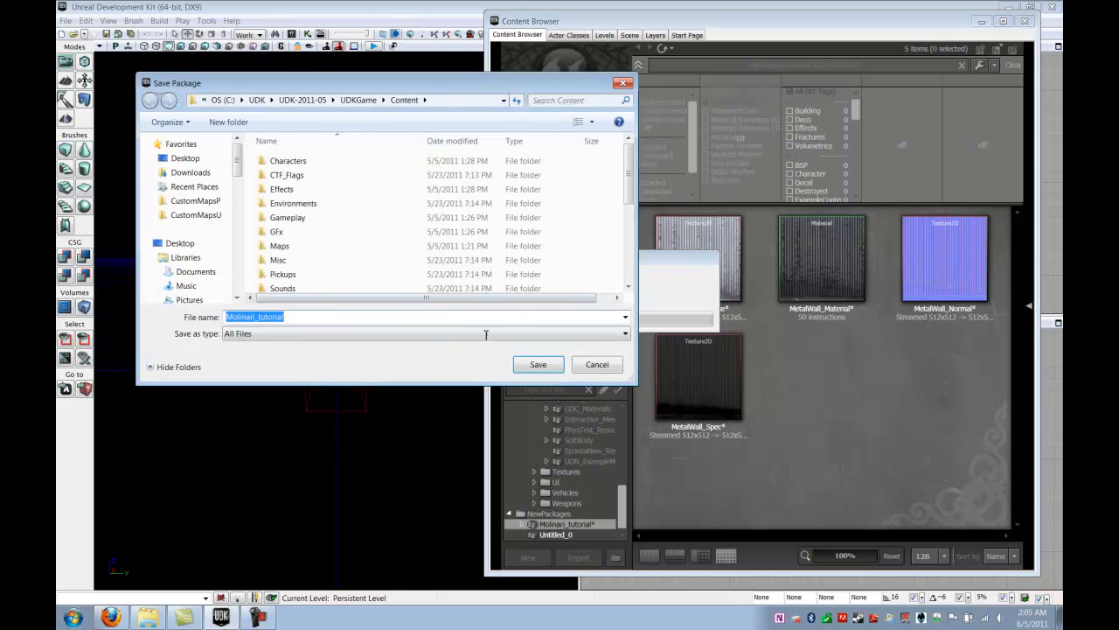
left_click(538, 364)
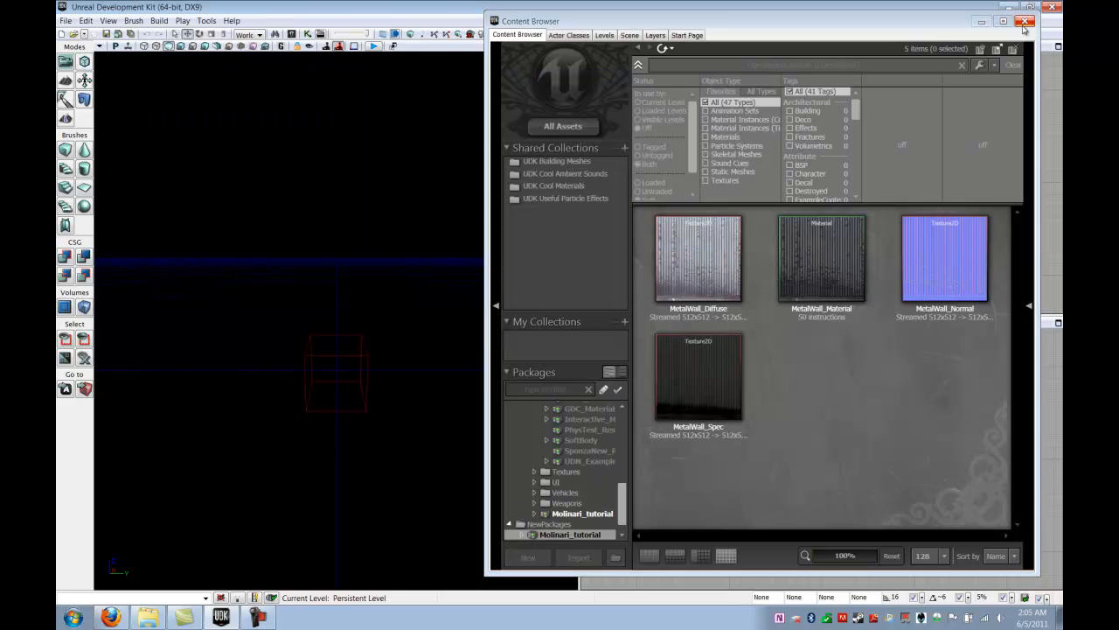
left_click(1025, 21)
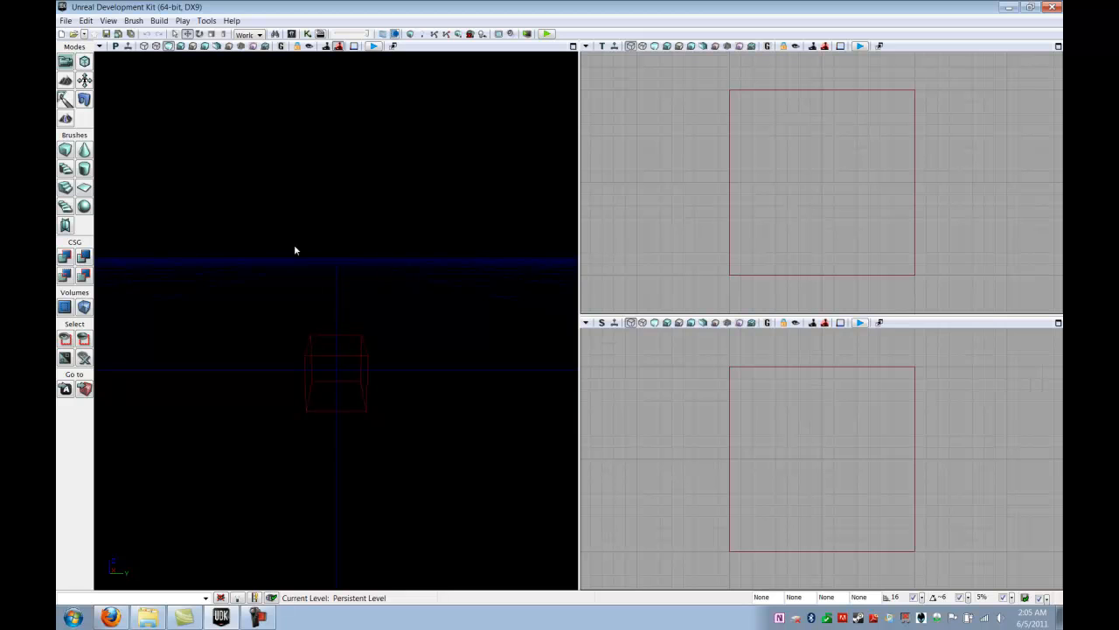
Rebuild the cube builder brush as Hollow, 256 on each axis with a wall thickness of 16
right_click(65, 150)
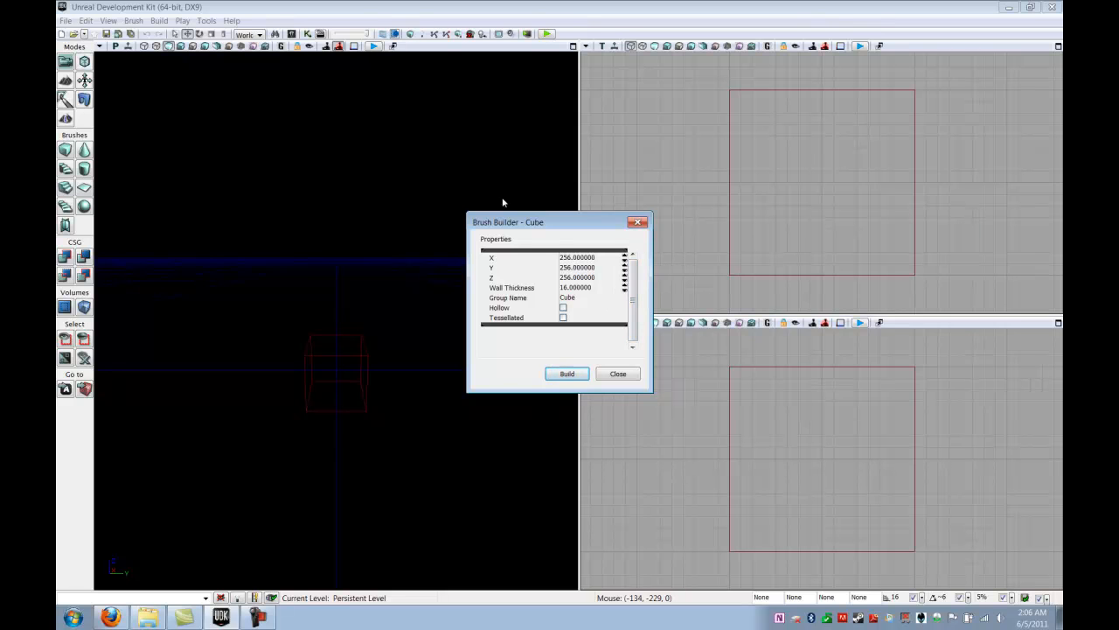
left_click(563, 308)
left_click_drag(569, 418, 560, 408)
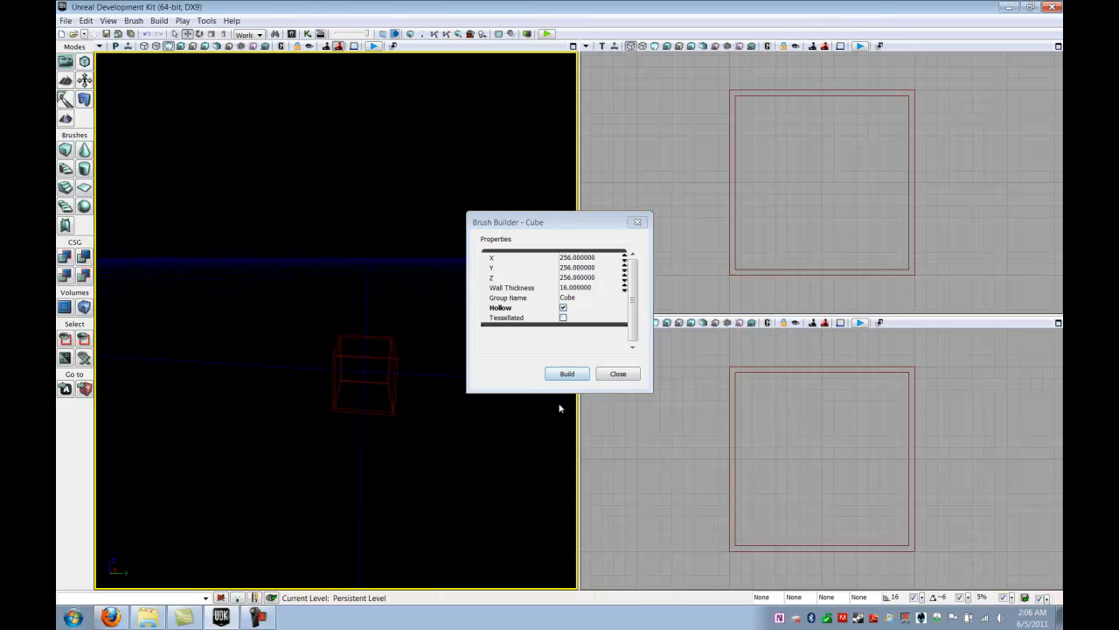
left_click_drag(419, 406, 401, 411)
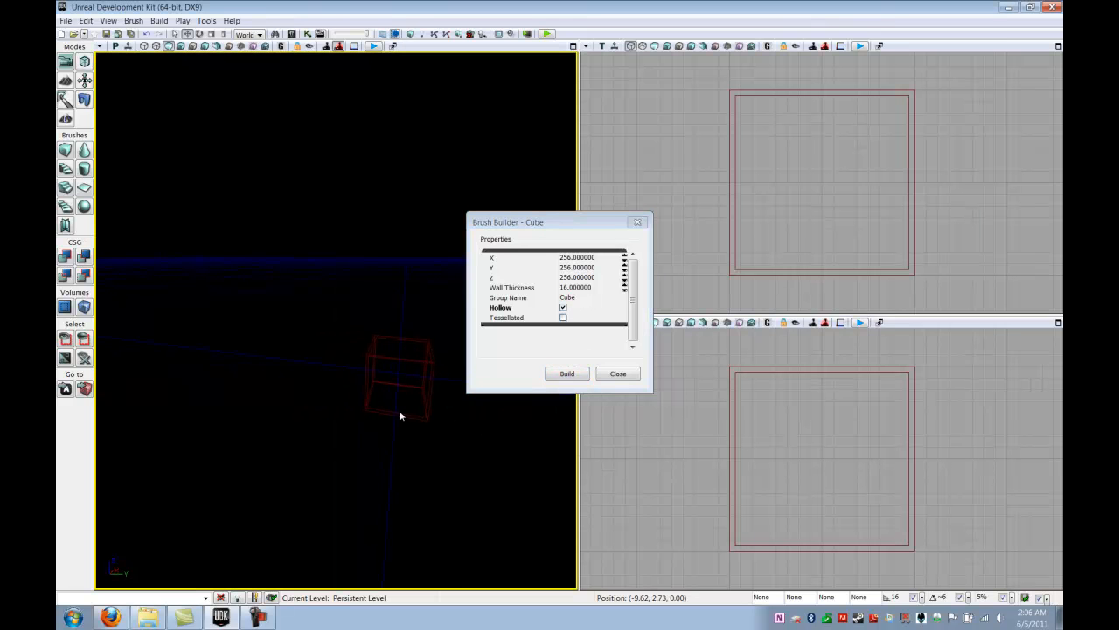
left_click(566, 376)
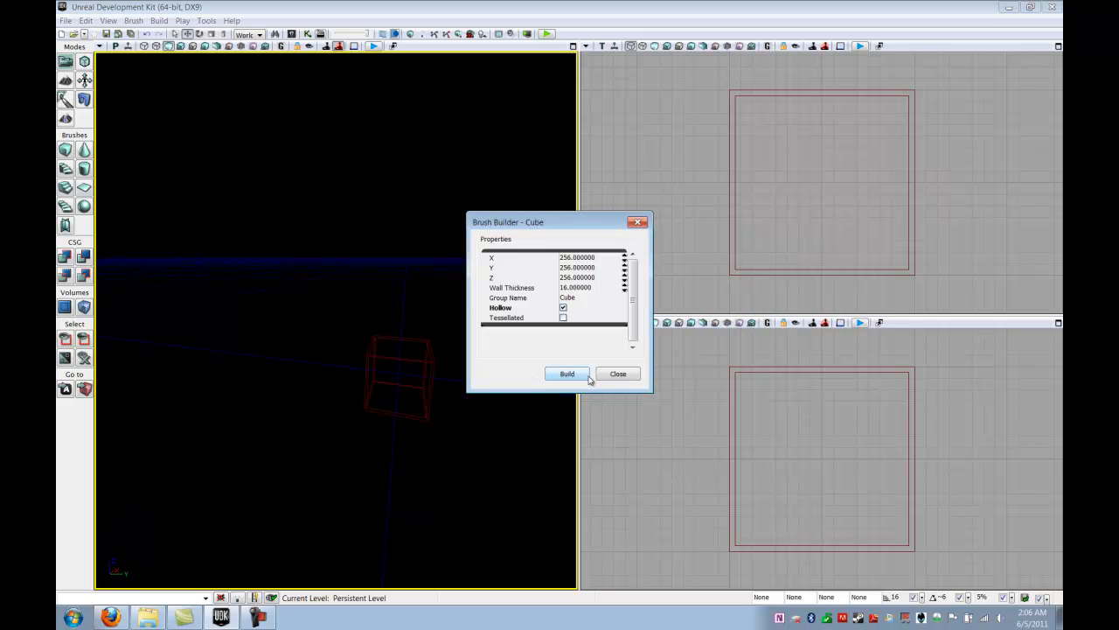
left_click(618, 373)
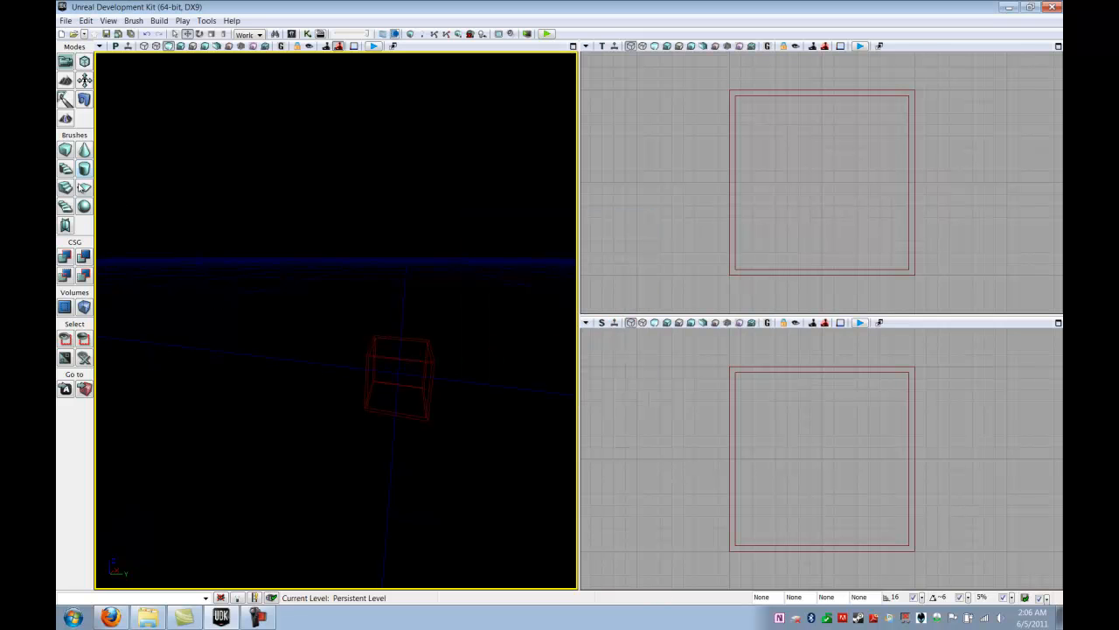
Add the hollow cube brush to the level as a room with CSG Add
left_click(64, 256)
right_click_drag(477, 387, 500, 397)
right_click_drag(430, 440, 523, 350)
scroll(423, 368, "up", 8)
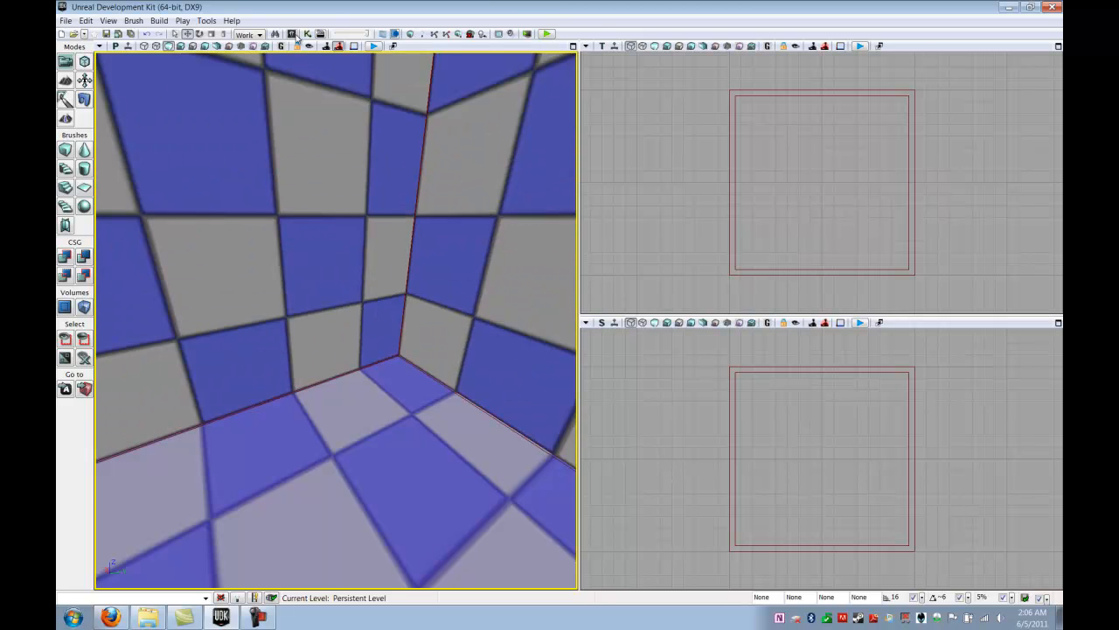
Apply MetalWall_Material from the Content Browser to one wall of the hollow cube room
left_click(292, 35)
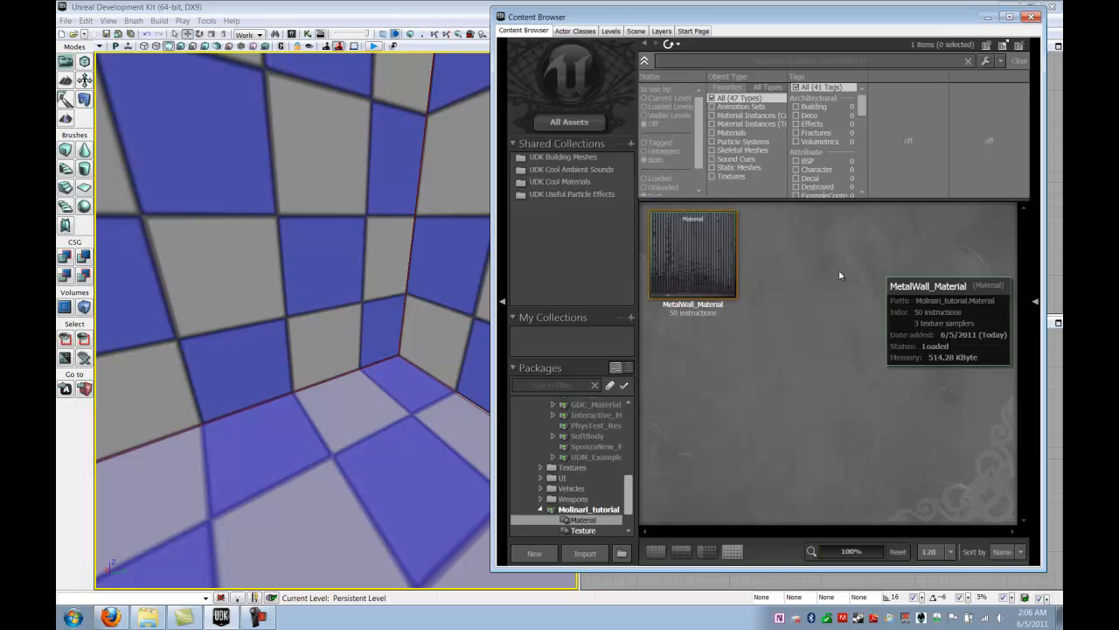
mouse_move(691, 247)
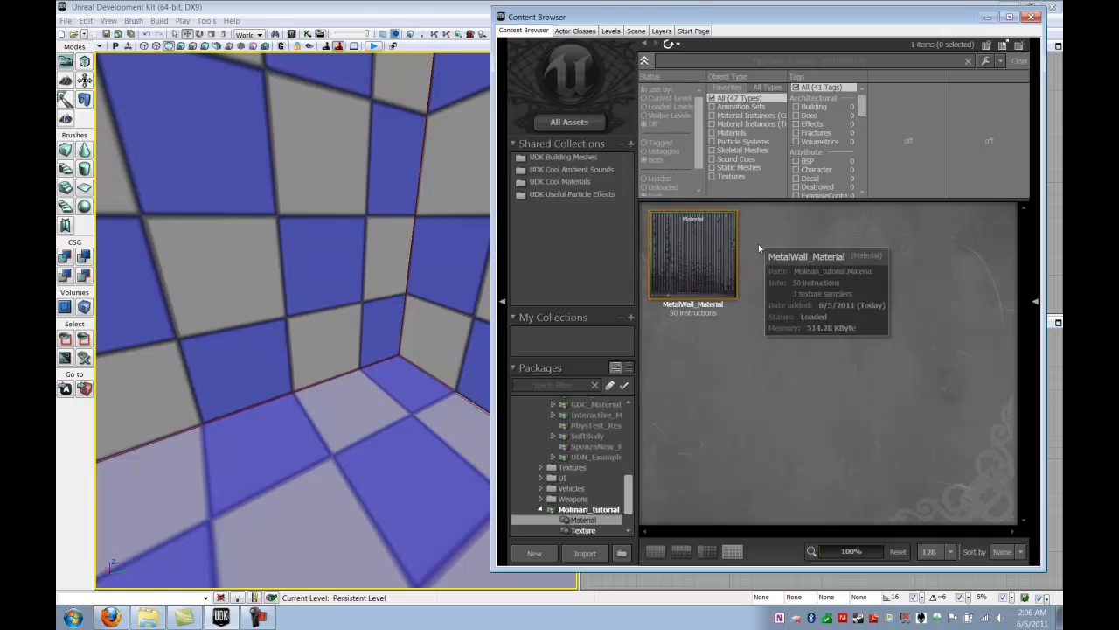
left_click(695, 250)
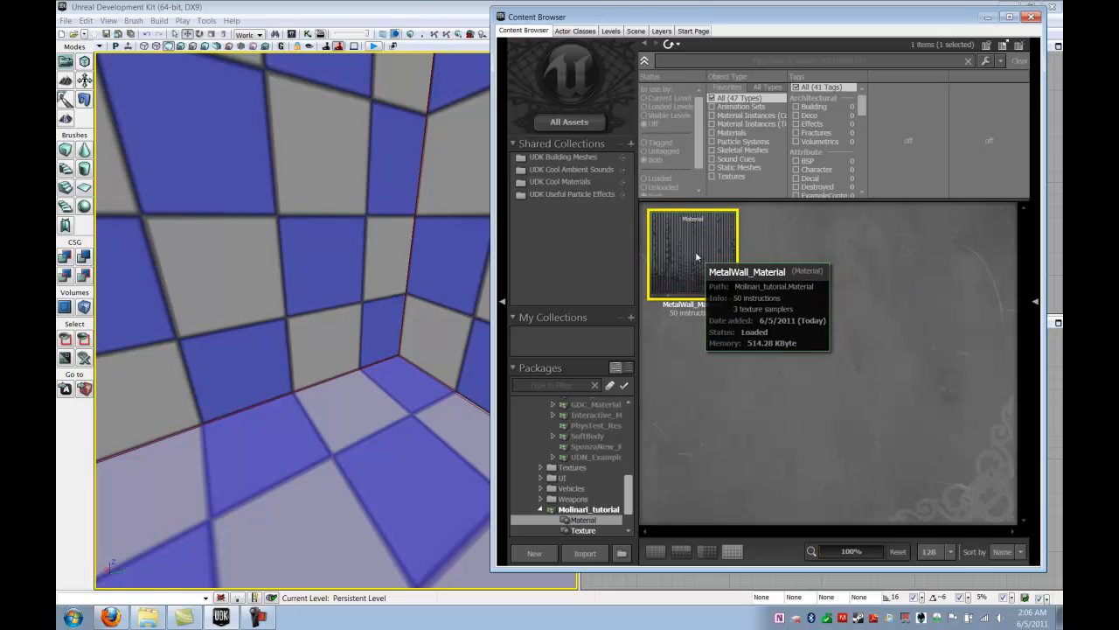
left_click(246, 193, "alt")
right_click_drag(252, 207, 293, 209)
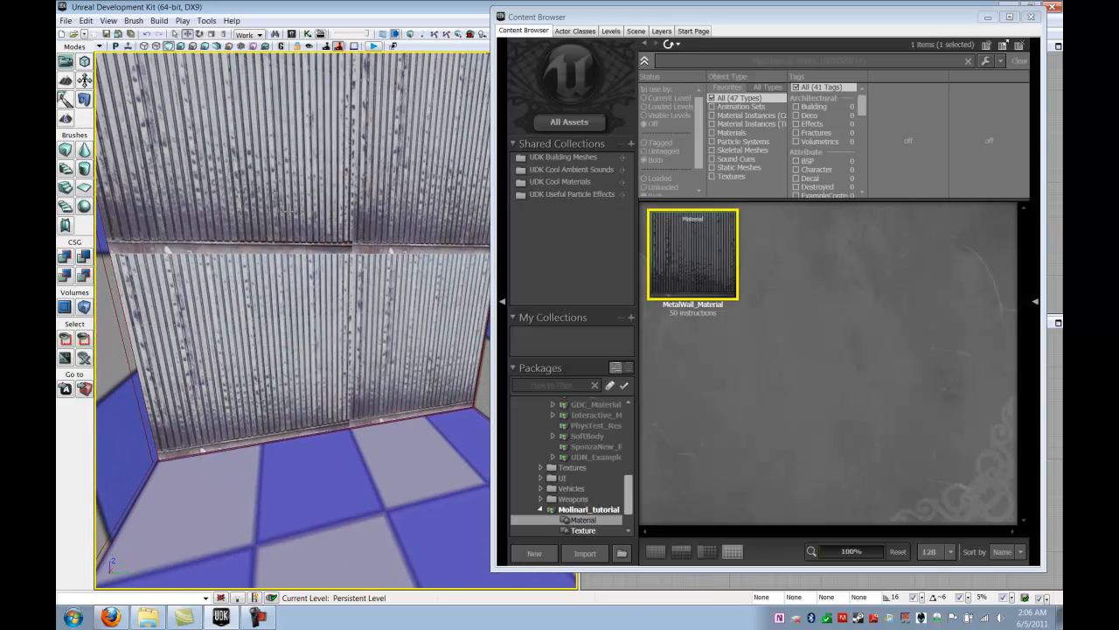
right_click_drag(393, 206, 393, 210)
Select the metal wall surface and apply a simple scaling of 2.0 in its surface properties
left_click(331, 271)
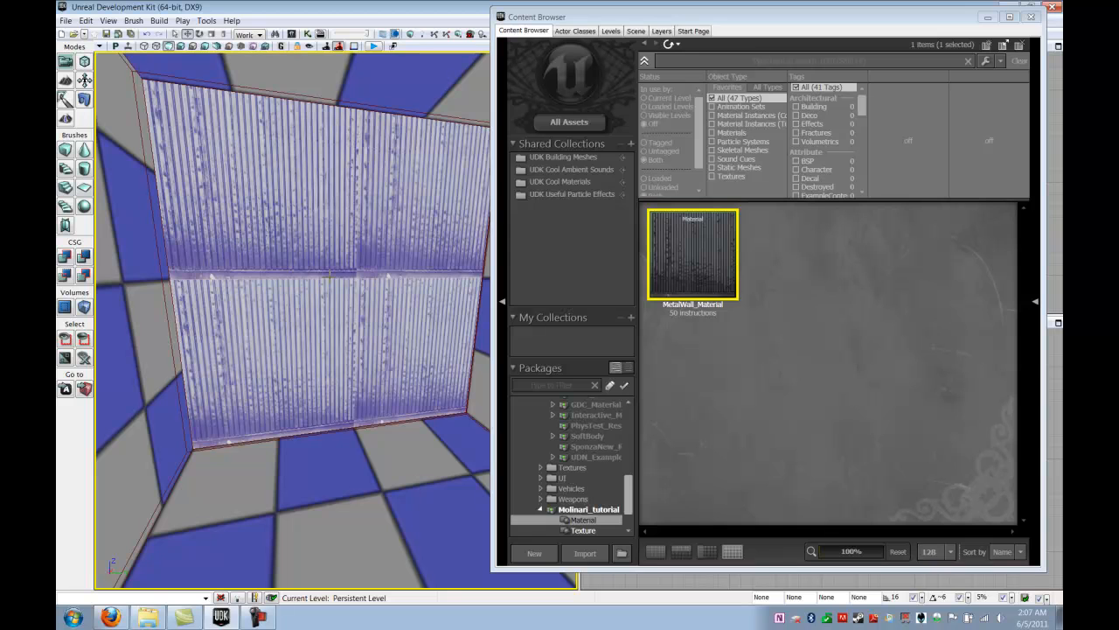
key("F5")
left_click_drag(593, 152, 713, 83)
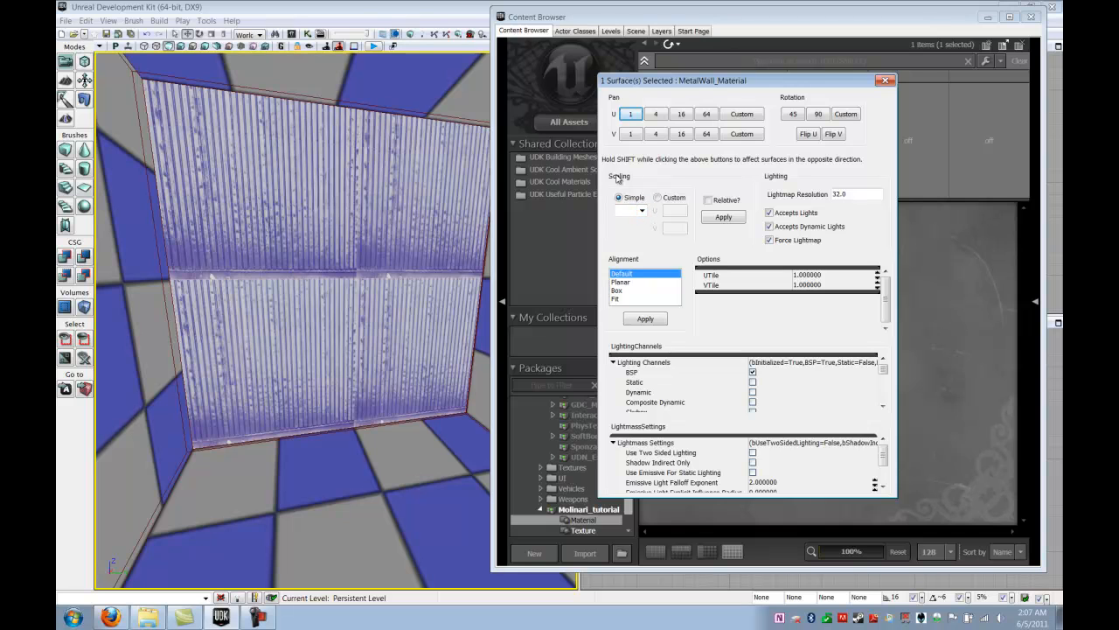
left_click(641, 212)
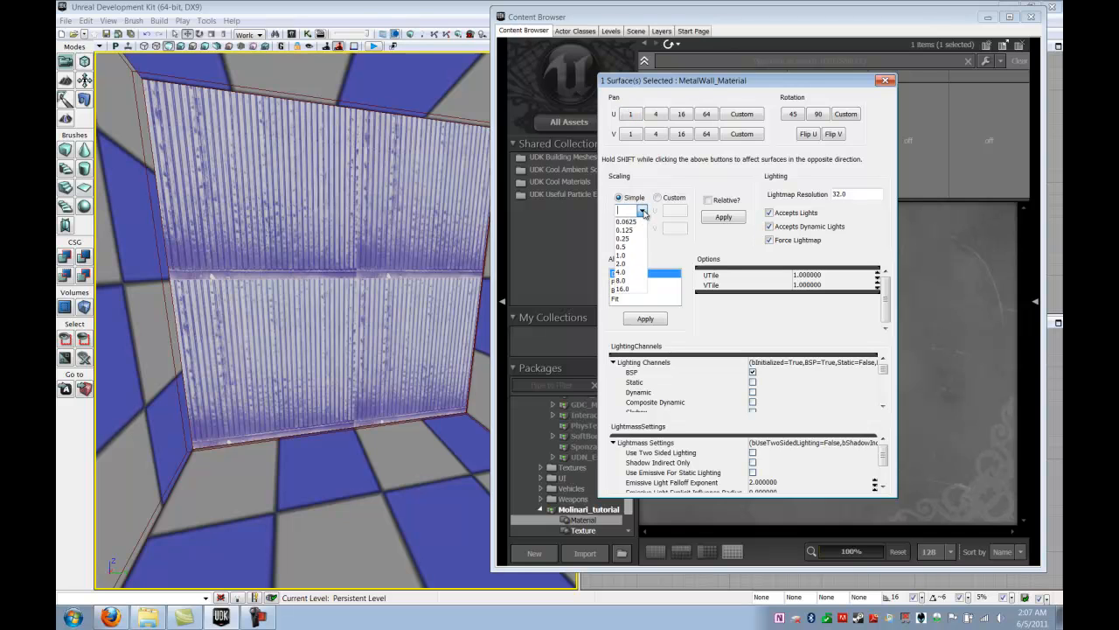
left_click(630, 263)
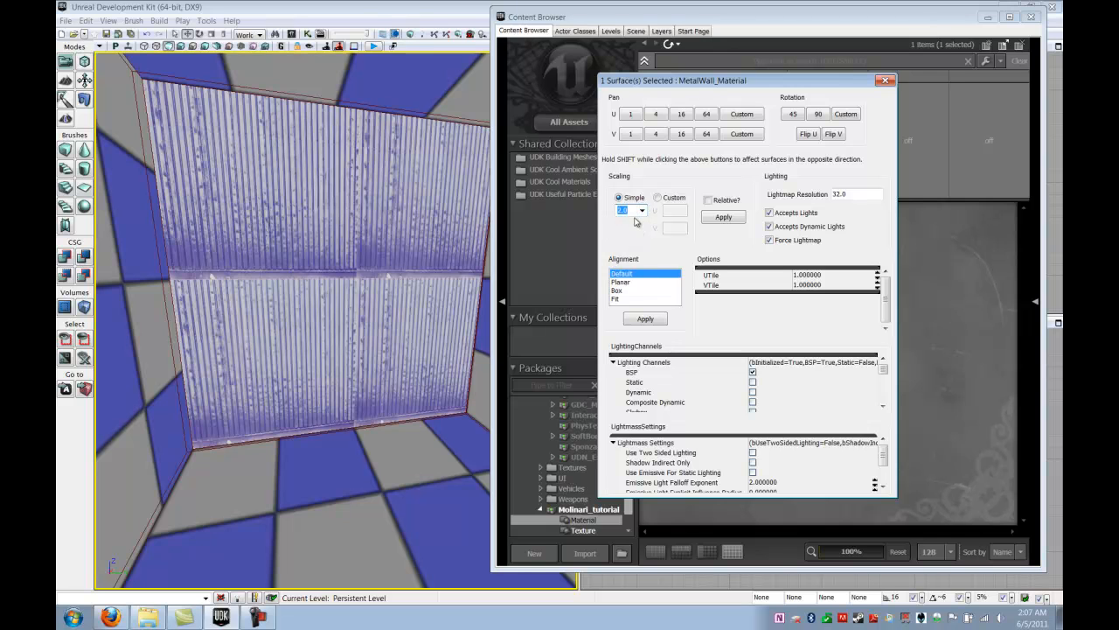
left_click(723, 217)
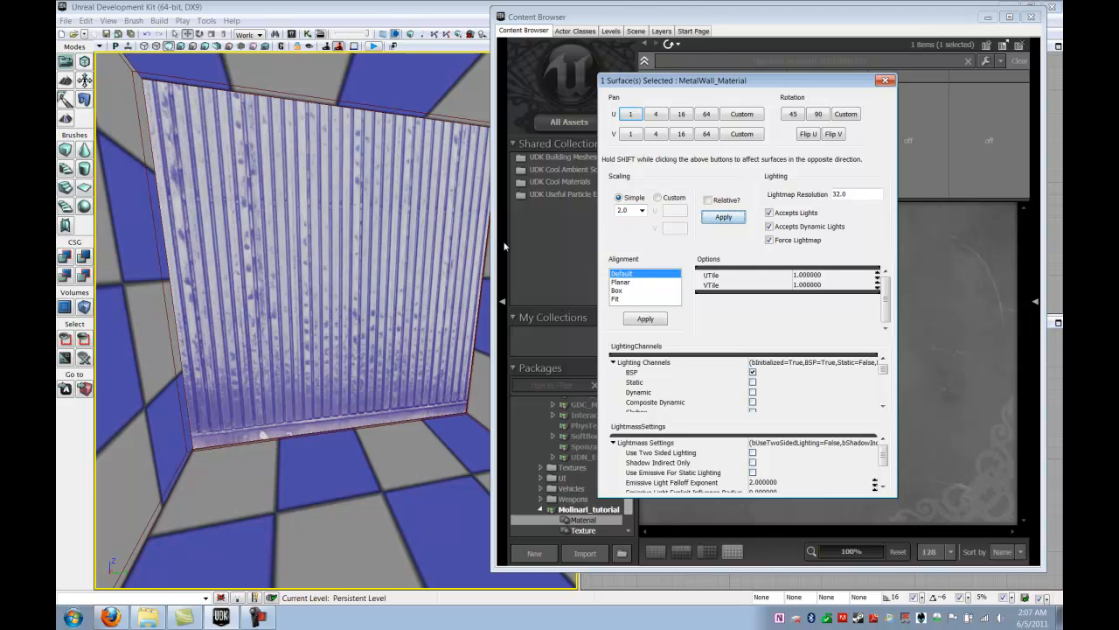
Select the floor surface of the room
right_click_drag(387, 435, 339, 437)
left_click(369, 464)
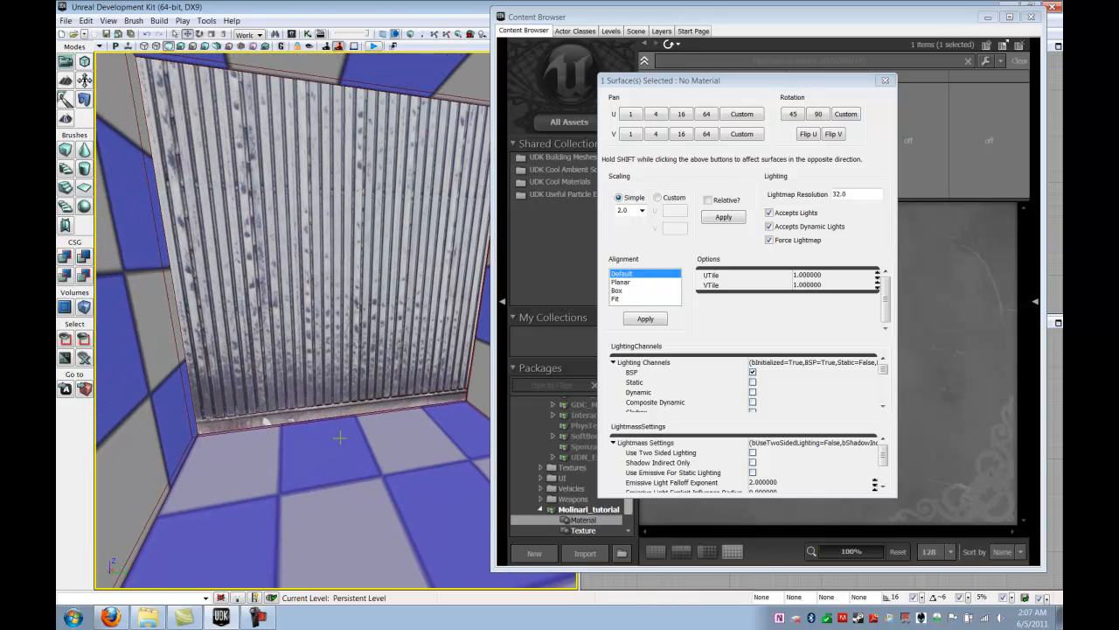